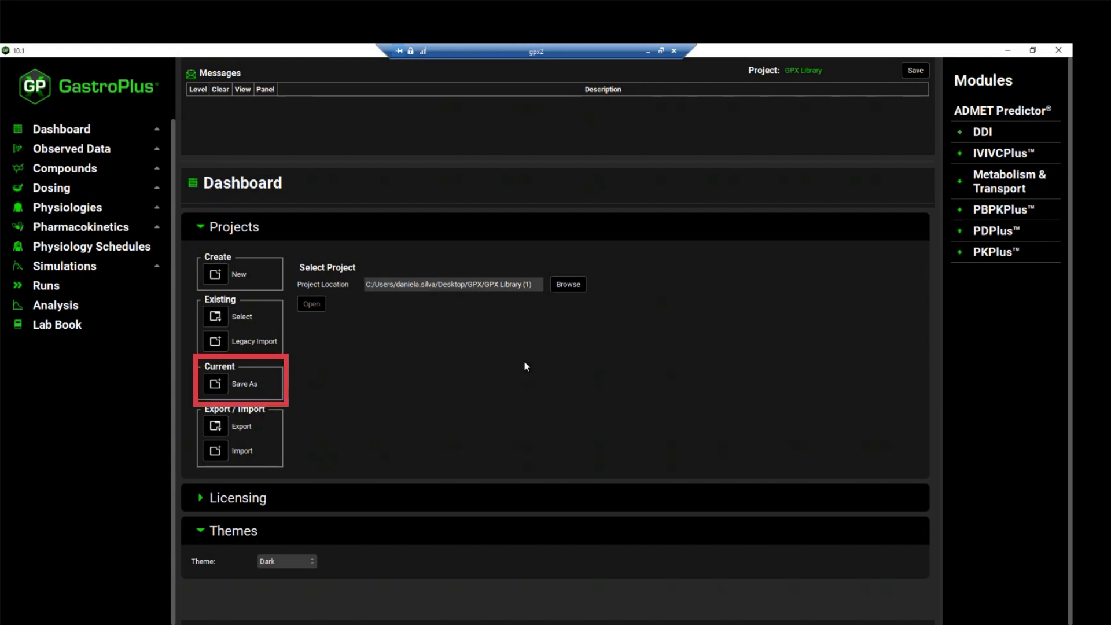
Save the project under the new name 'GPX Library Copy'
click(217, 385)
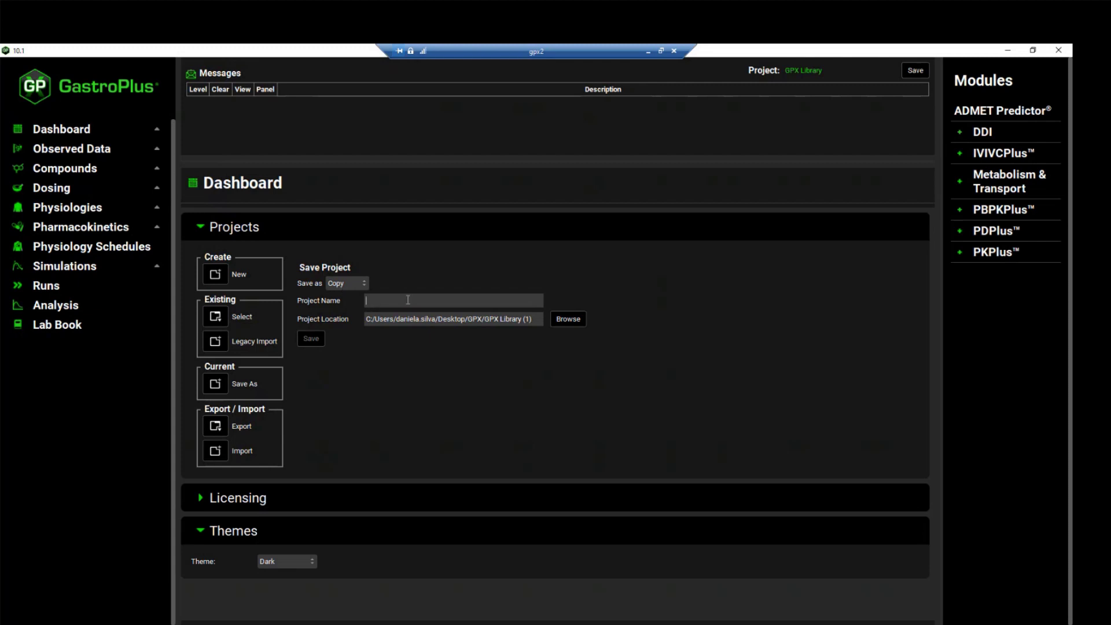
click(408, 300)
text(GPX Library Copy)
Create a 'Library copy' folder on the Desktop and set it as the copy's location
click(569, 320)
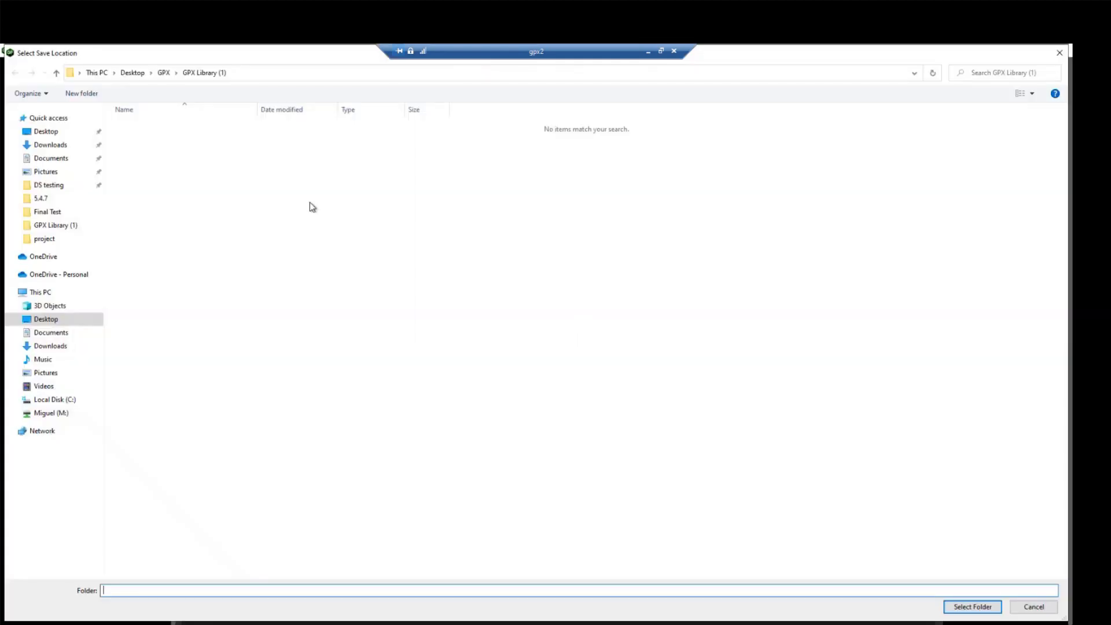
click(45, 132)
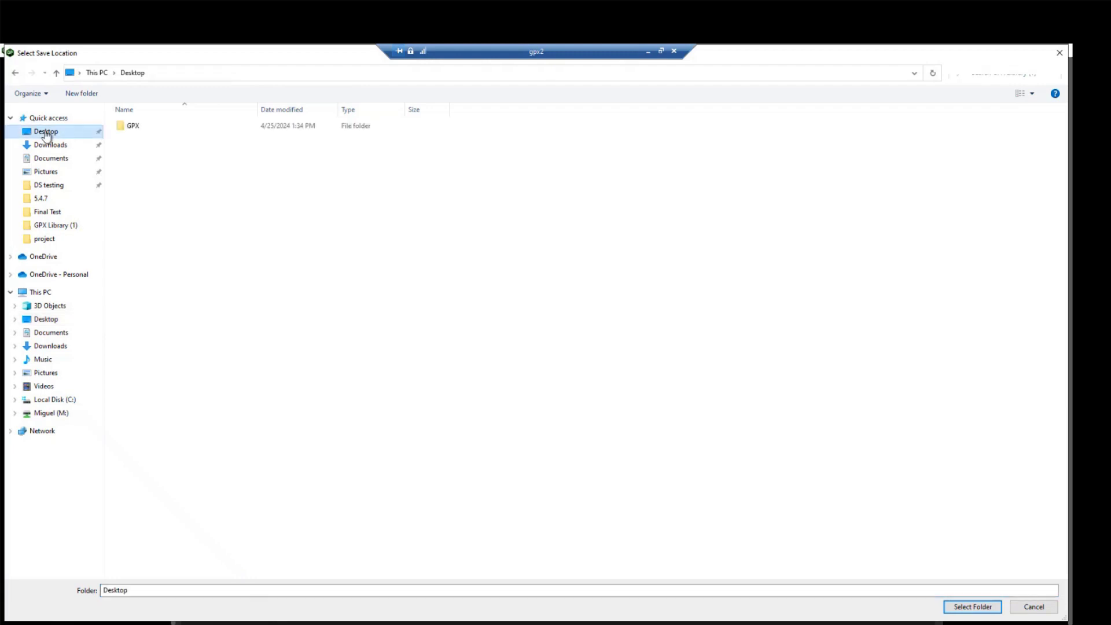
click(87, 93)
text(L)
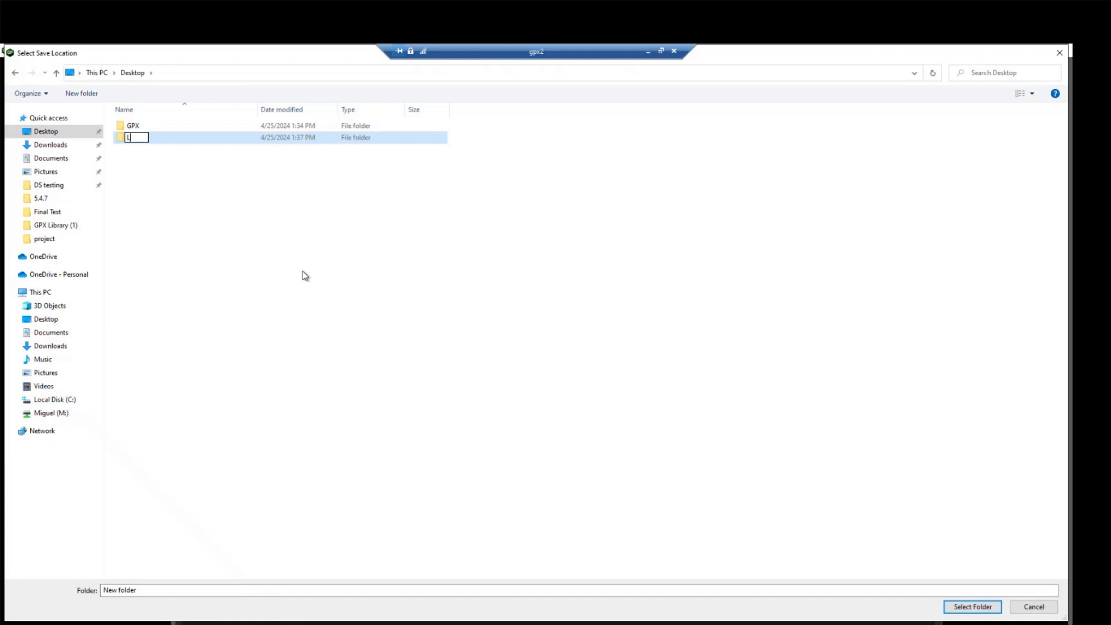
text(ibrary copy)
click(228, 191)
double_click(200, 139)
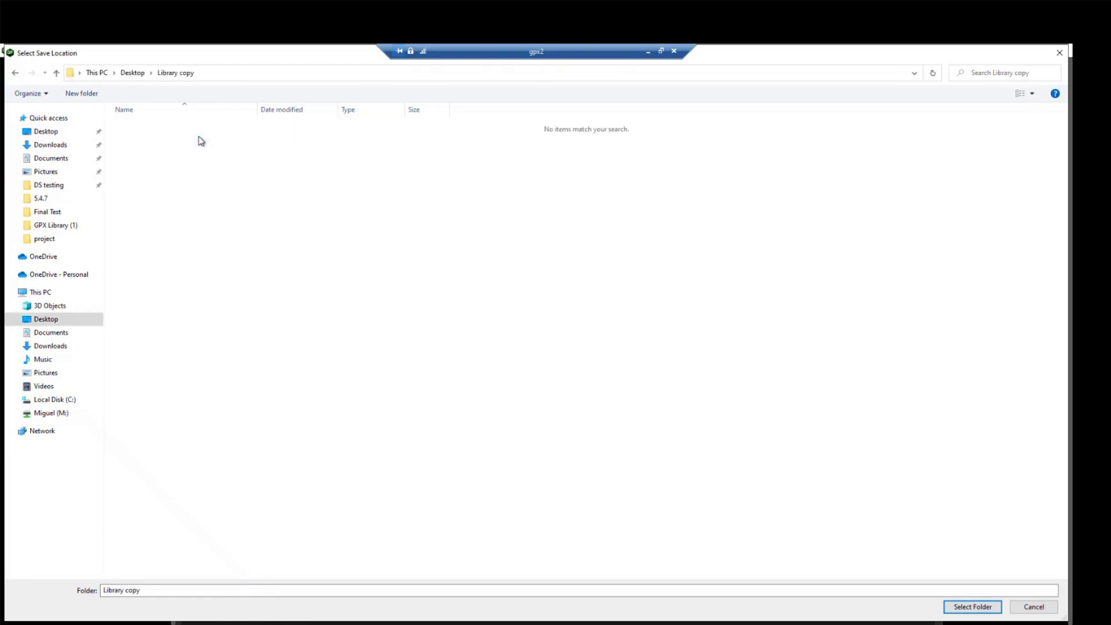
click(978, 608)
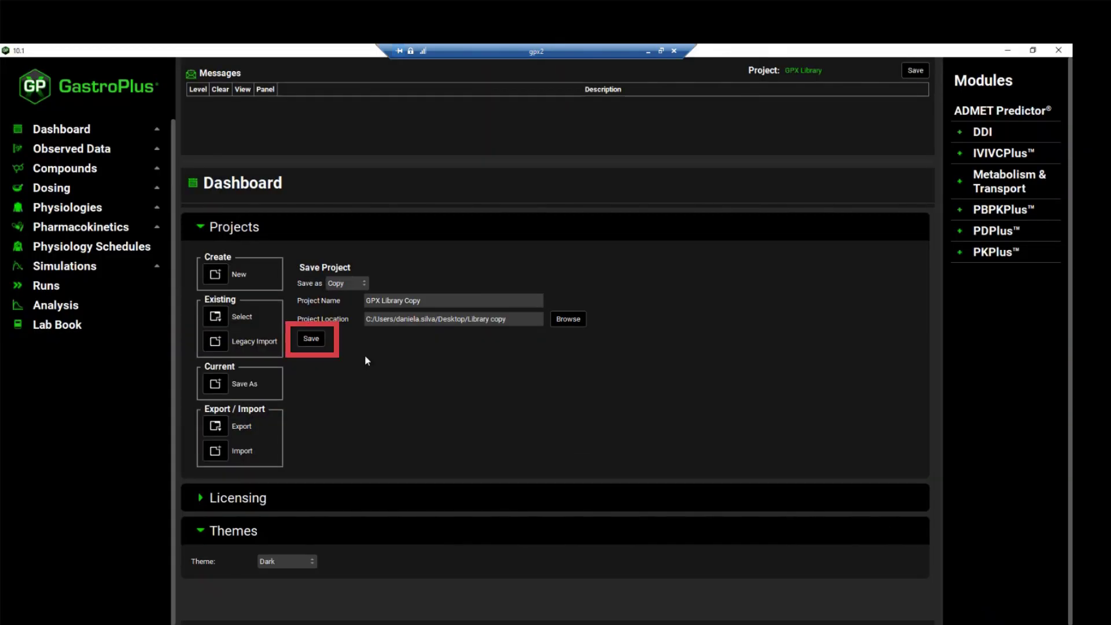
Save GPX Library Copy, confirm continuing with it, and dismiss the success message
click(313, 339)
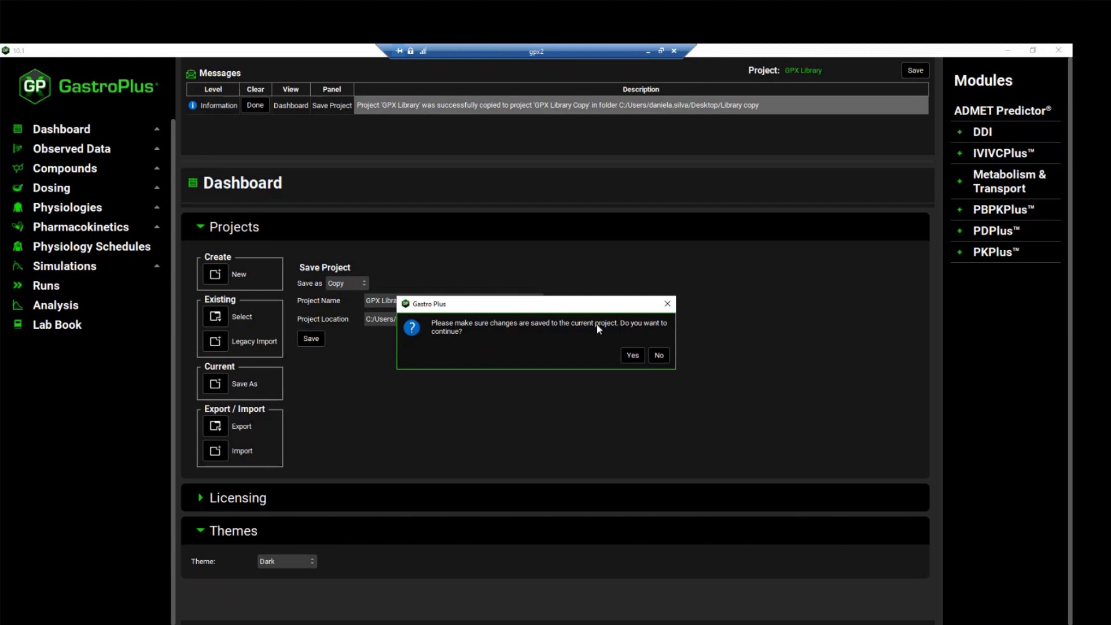
click(634, 356)
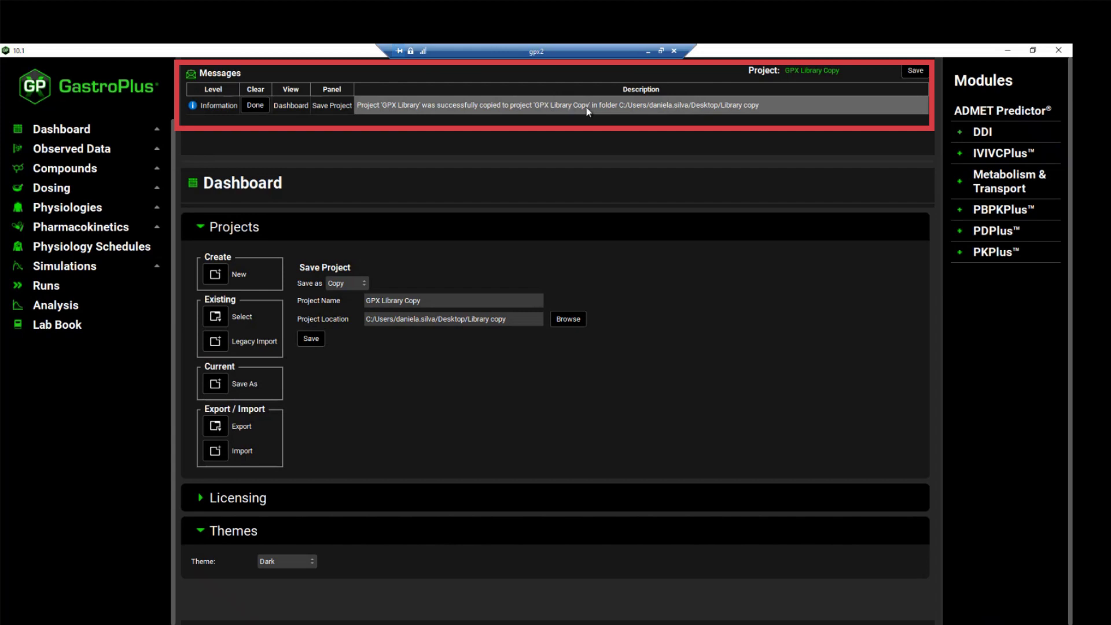
click(263, 104)
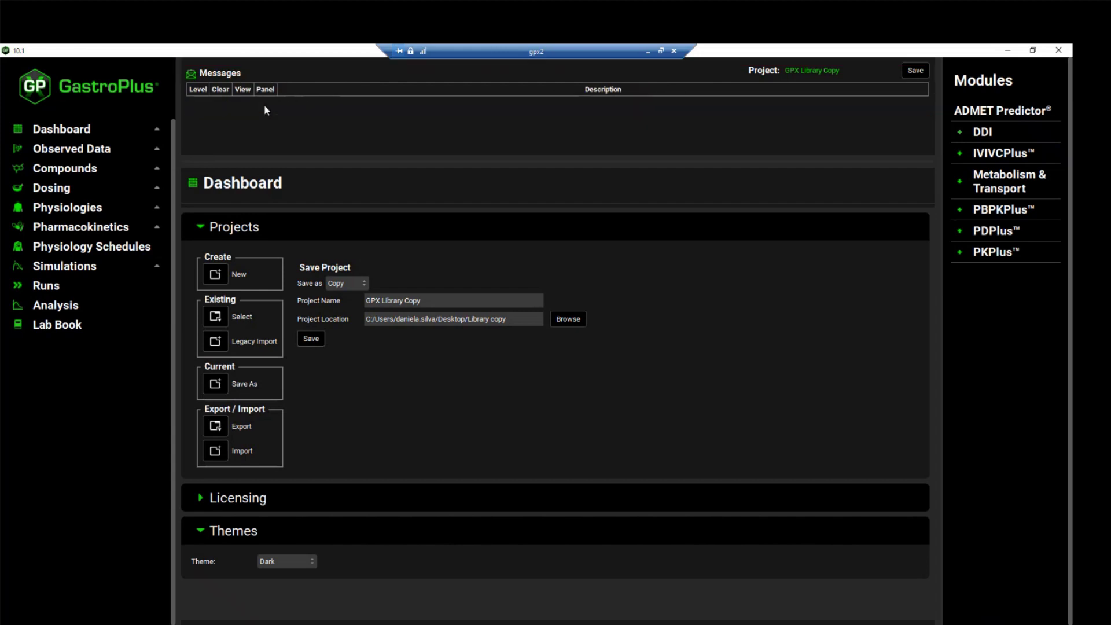
Display Ranitidine on the Compounds page, briefly expanding and collapsing its Solubility data
click(63, 152)
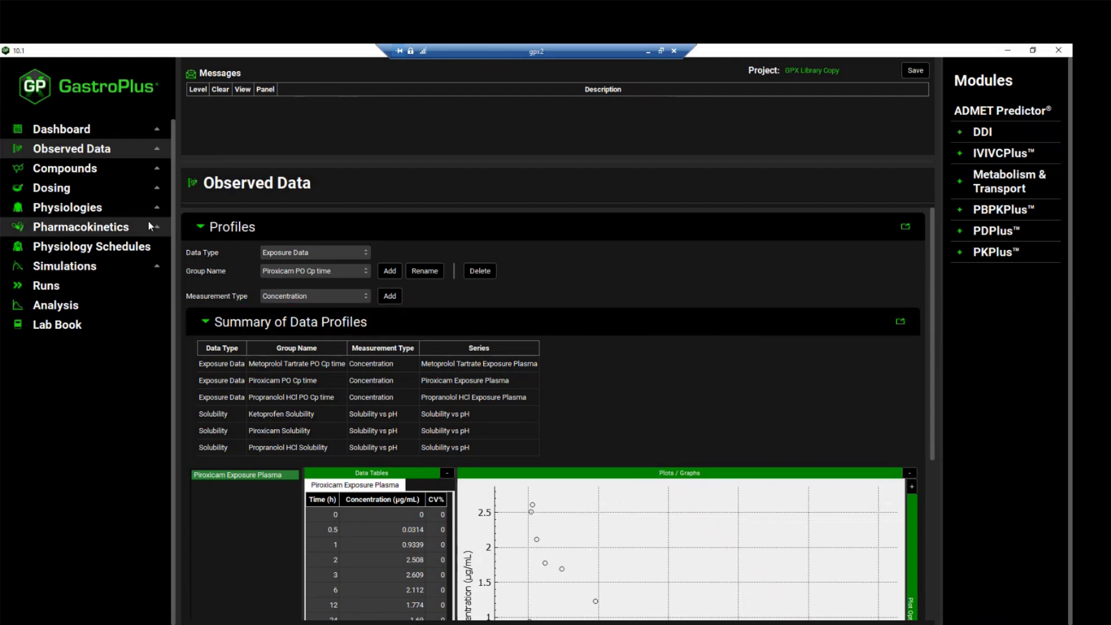
click(106, 173)
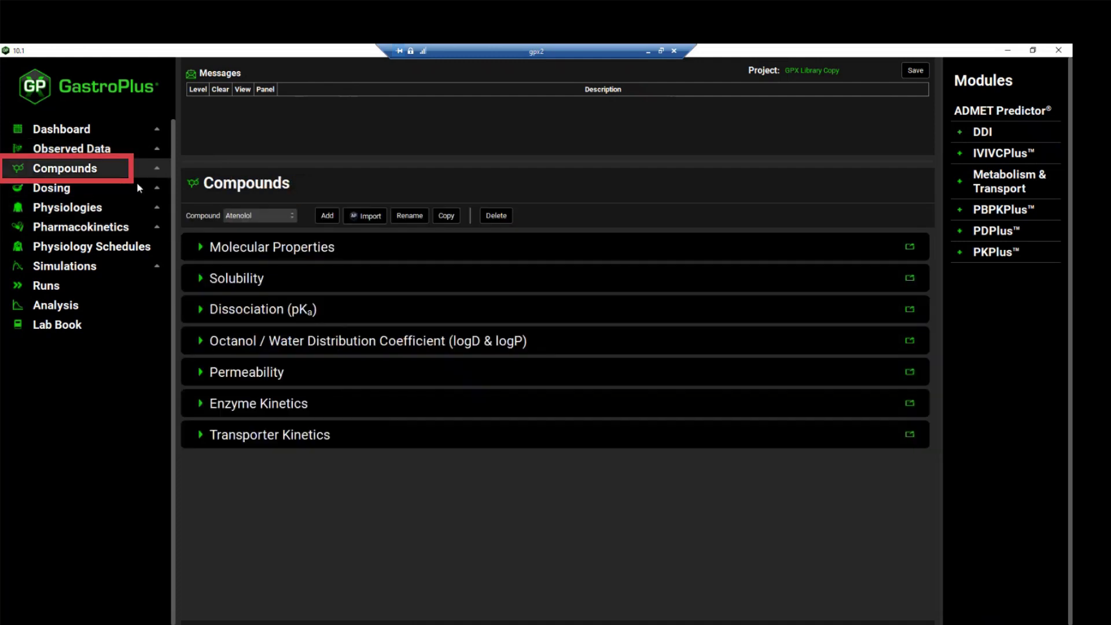
click(269, 215)
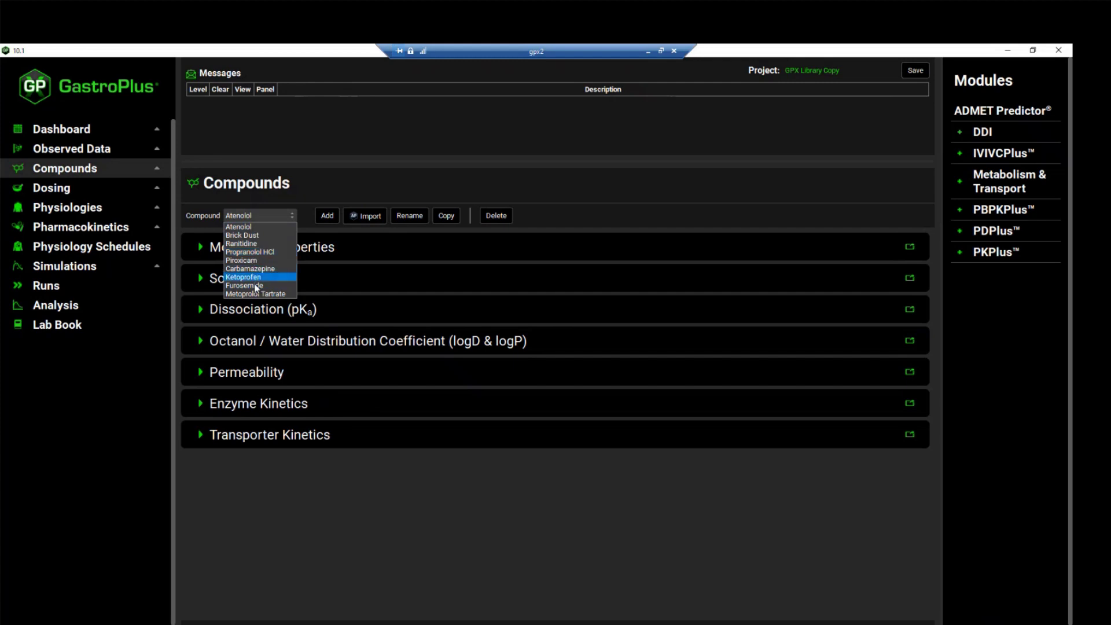
click(263, 244)
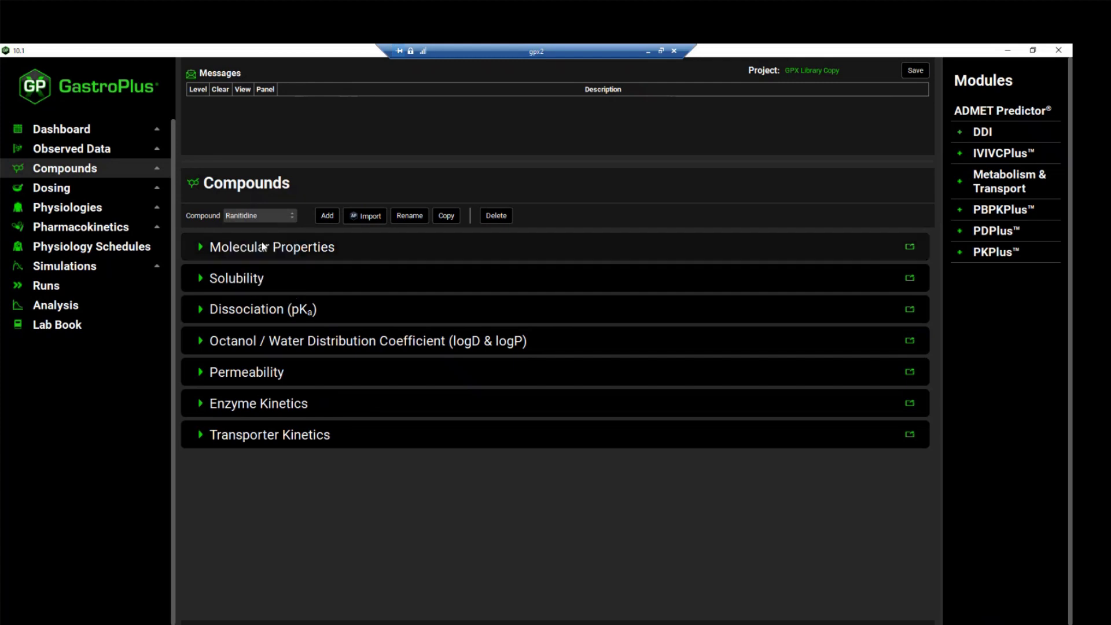
click(200, 279)
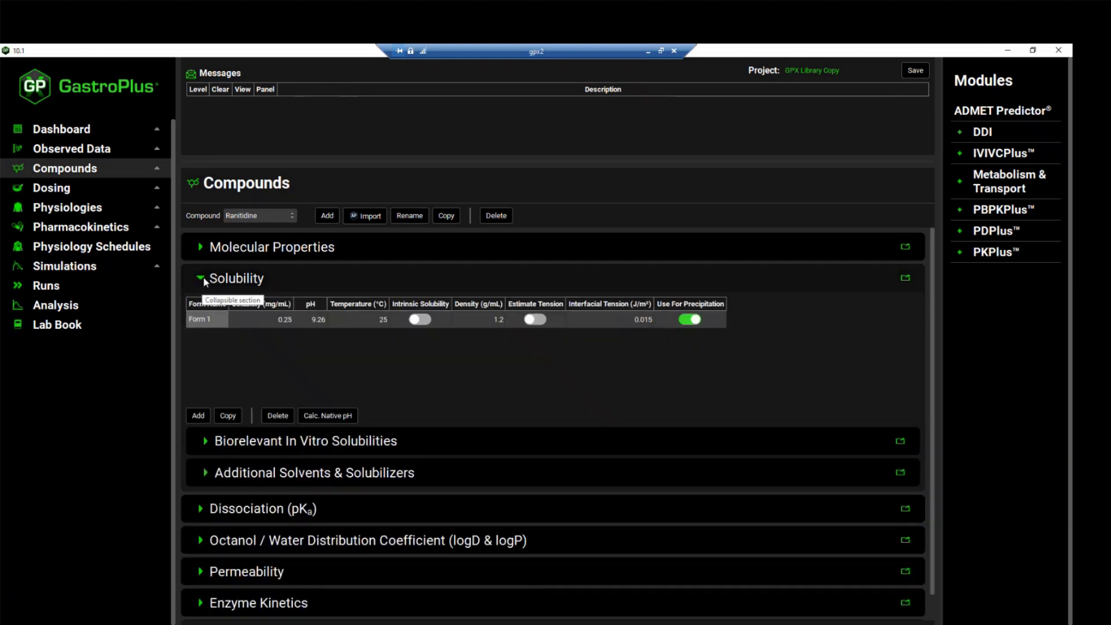
click(202, 278)
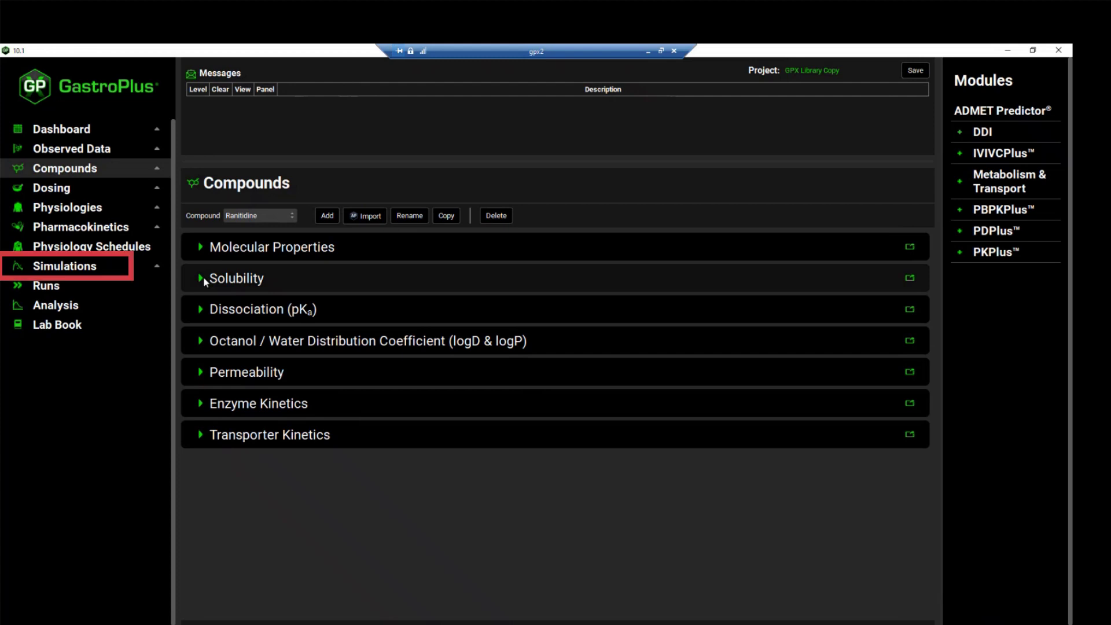
Show the Simulations page, reviewing the simulation list and keeping Atenolol 100mg PO tablet selected
click(119, 267)
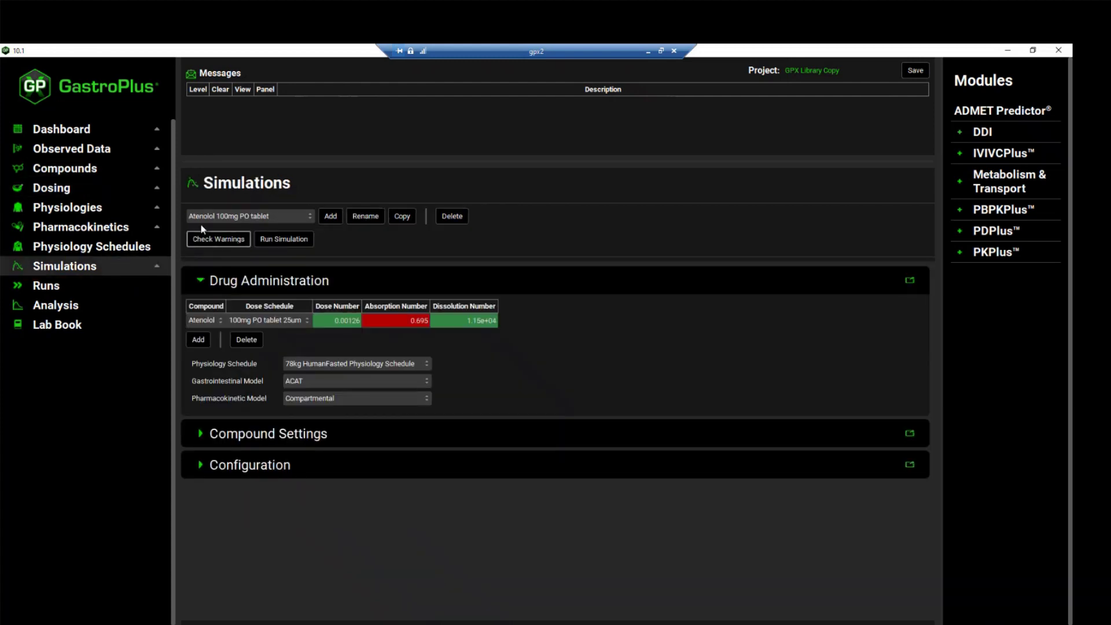
click(305, 218)
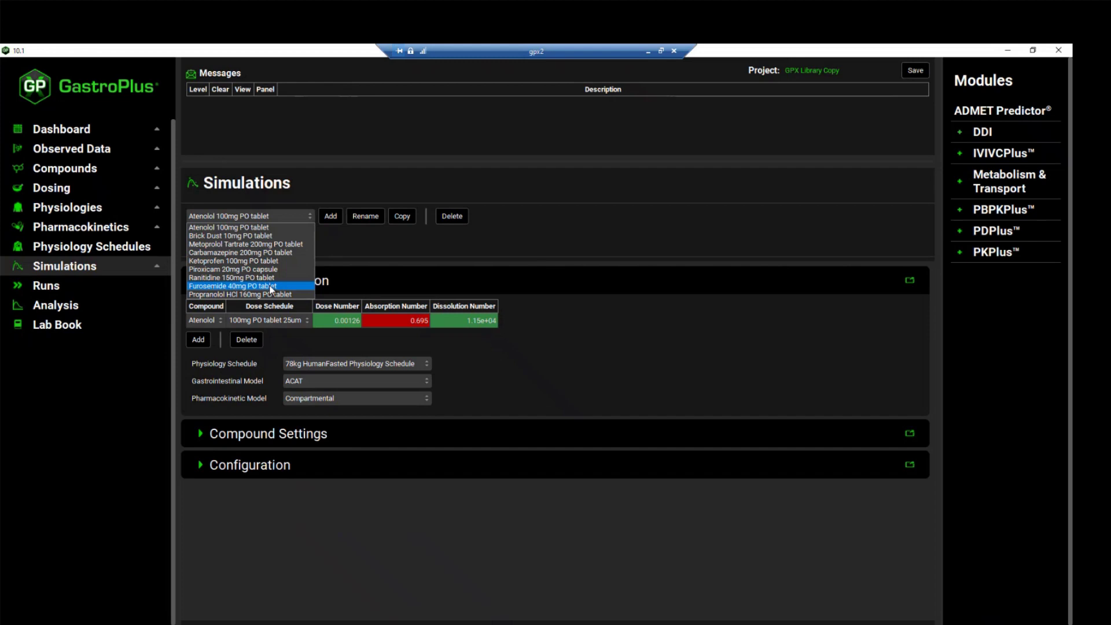
click(380, 253)
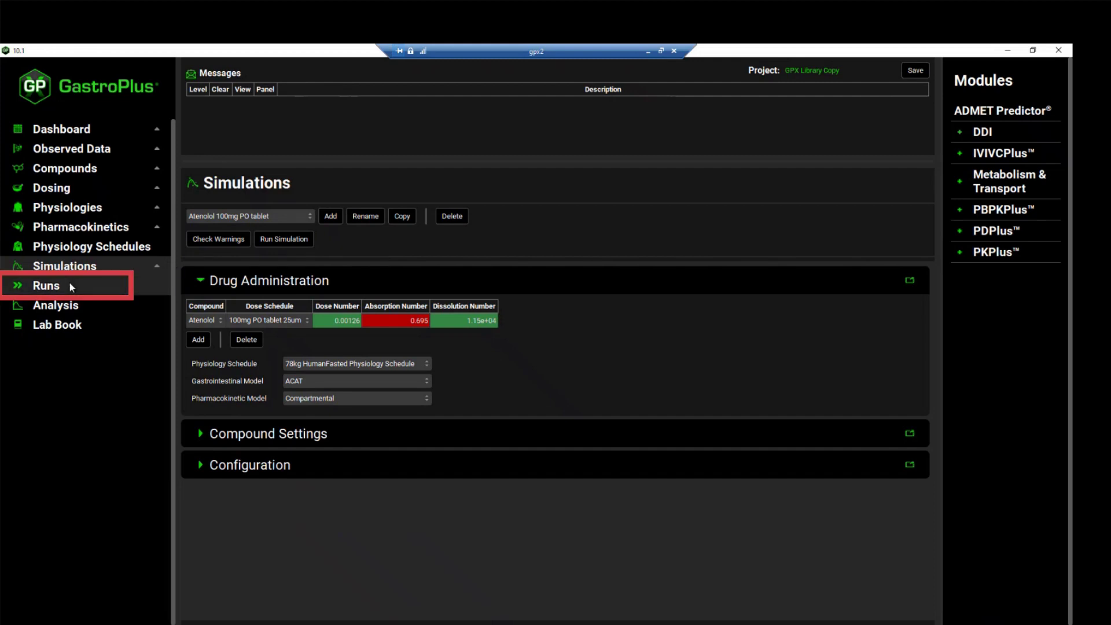
On the Runs page, add a Simulations run named 'PO Simulations'
click(46, 285)
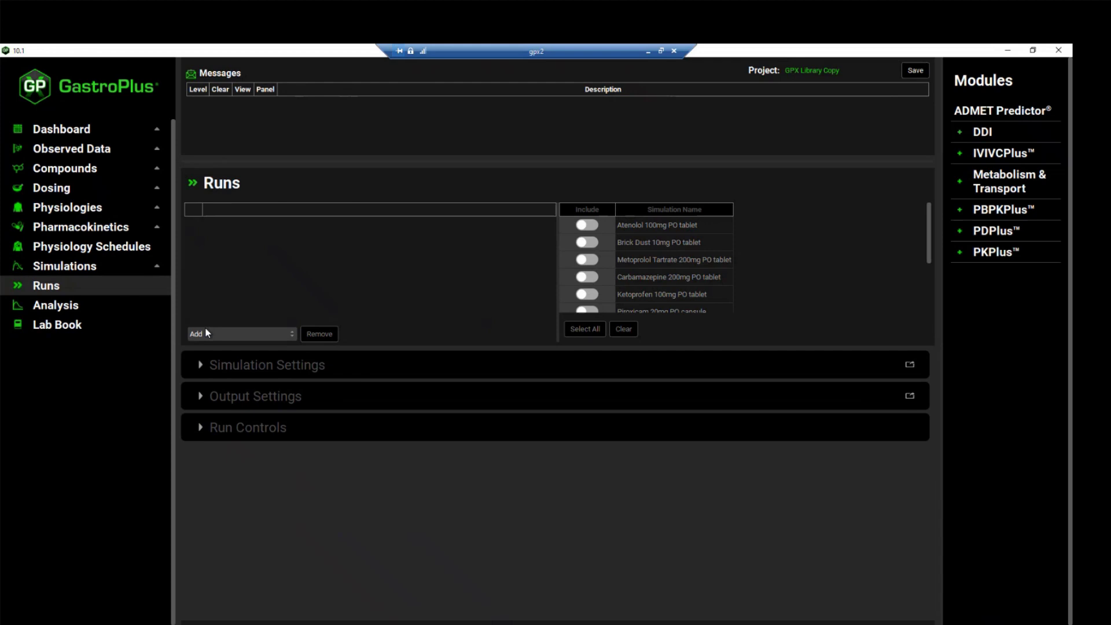
click(291, 335)
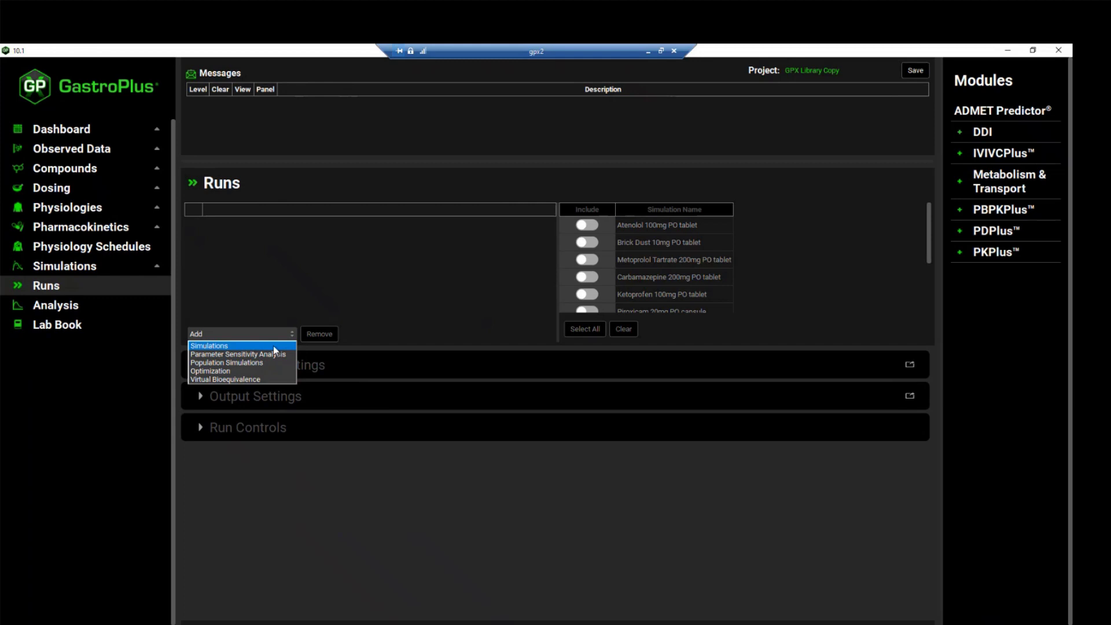
click(219, 347)
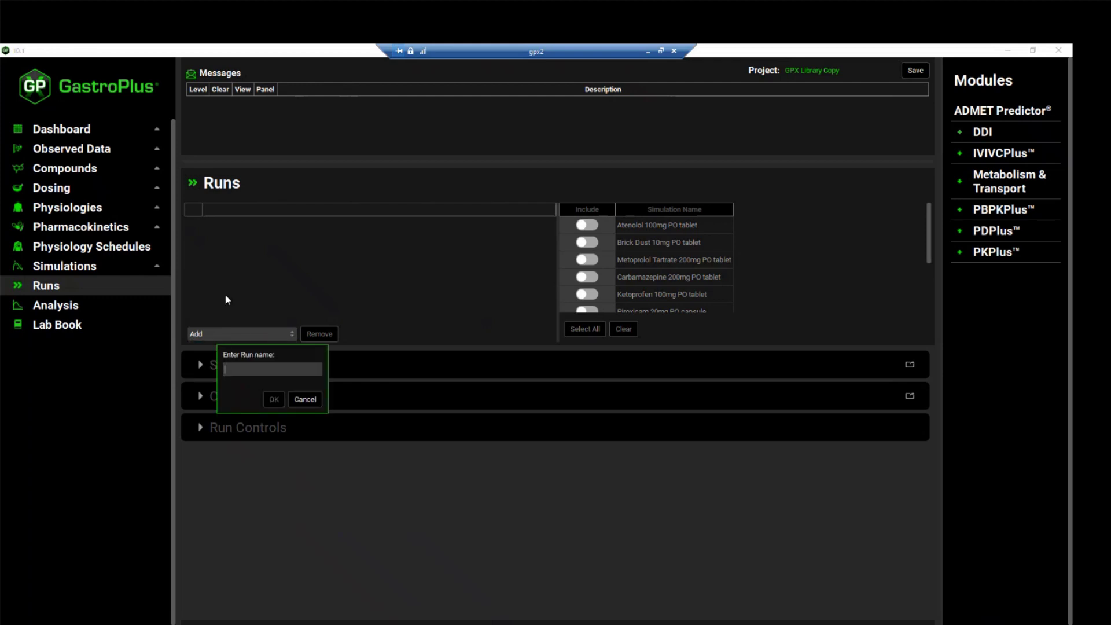
text(PO Simulations)
click(274, 400)
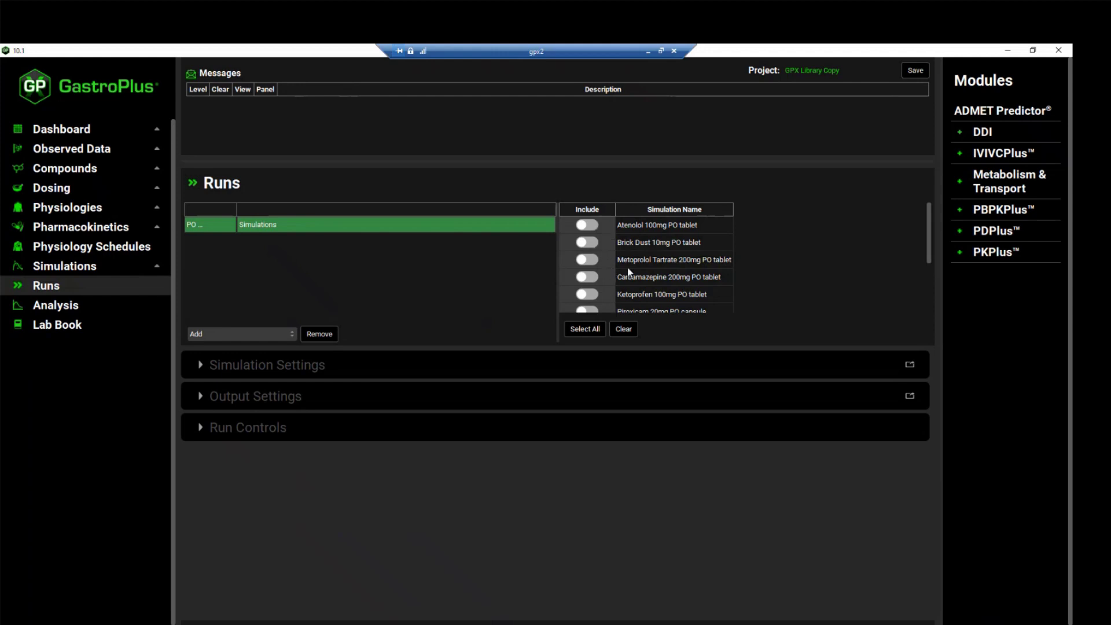
Select All simulations for the PO Simulations run, keeping Metoprolol Tartrate included, then scroll to Run Controls
scroll(602, 266, down, 1)
scroll(602, 266, up, 1)
scroll(630, 247, down, 3)
scroll(624, 255, up, 3)
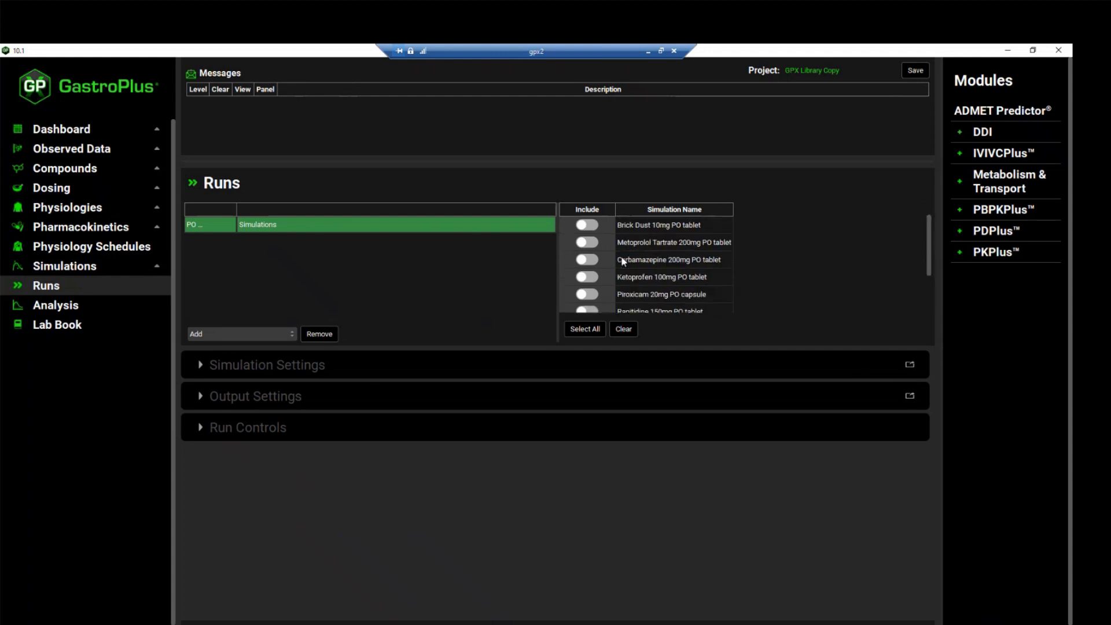
click(591, 332)
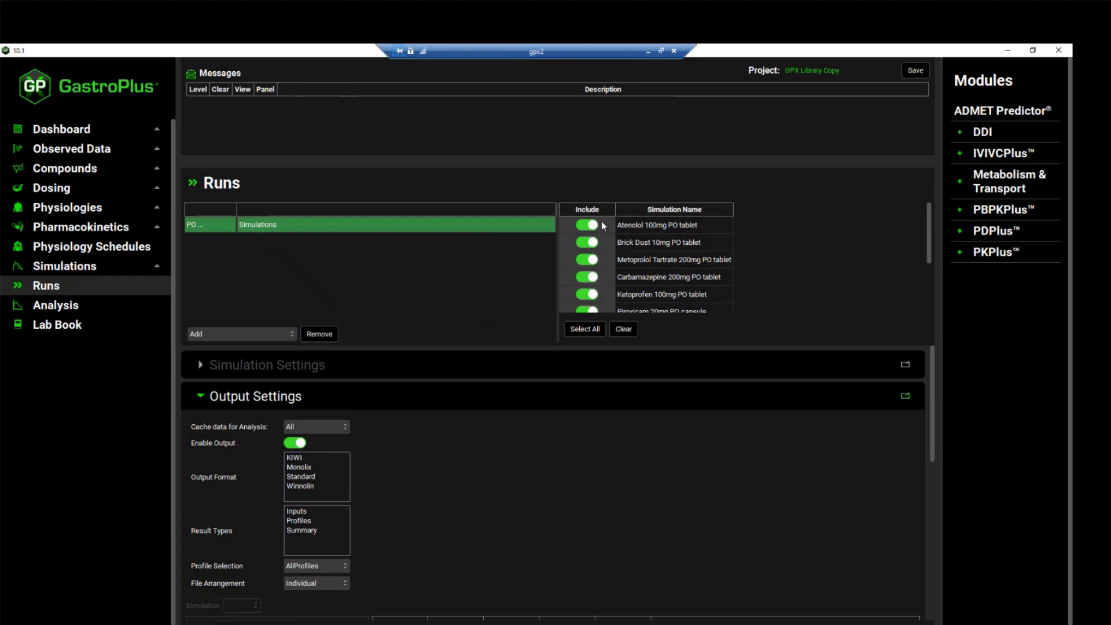
scroll(656, 237, down, 3)
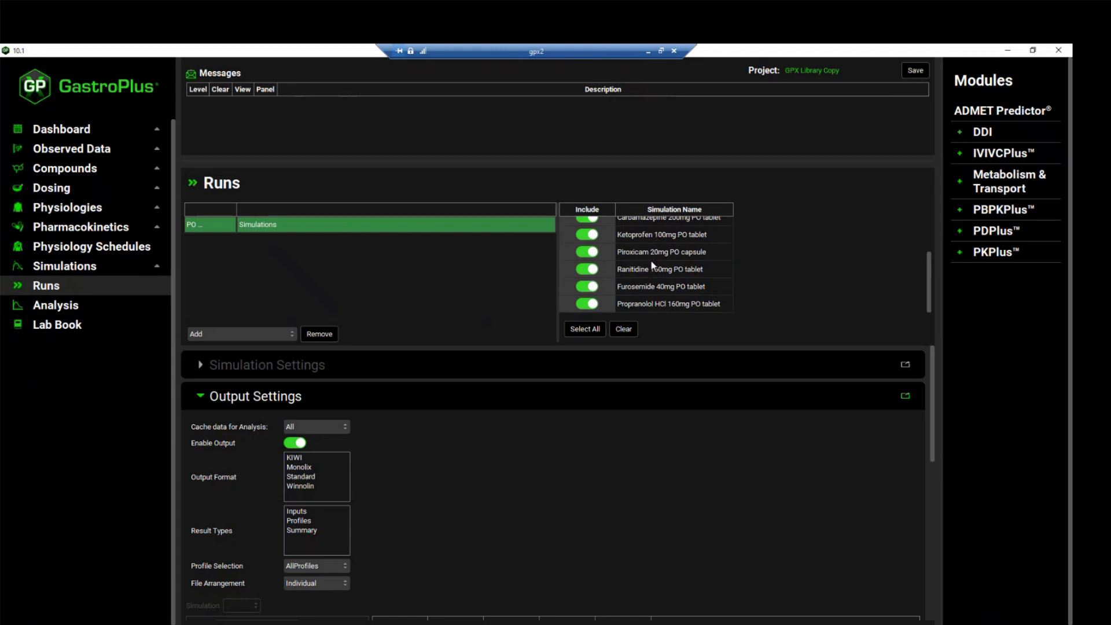
scroll(638, 283, up, 3)
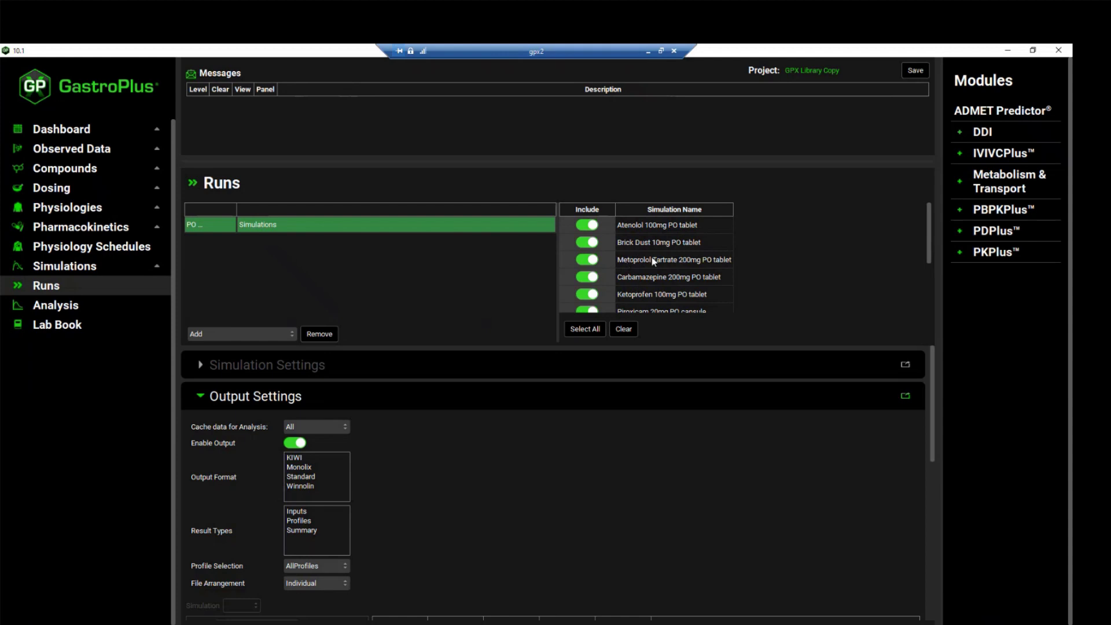
click(591, 260)
click(589, 260)
scroll(445, 406, down, 1)
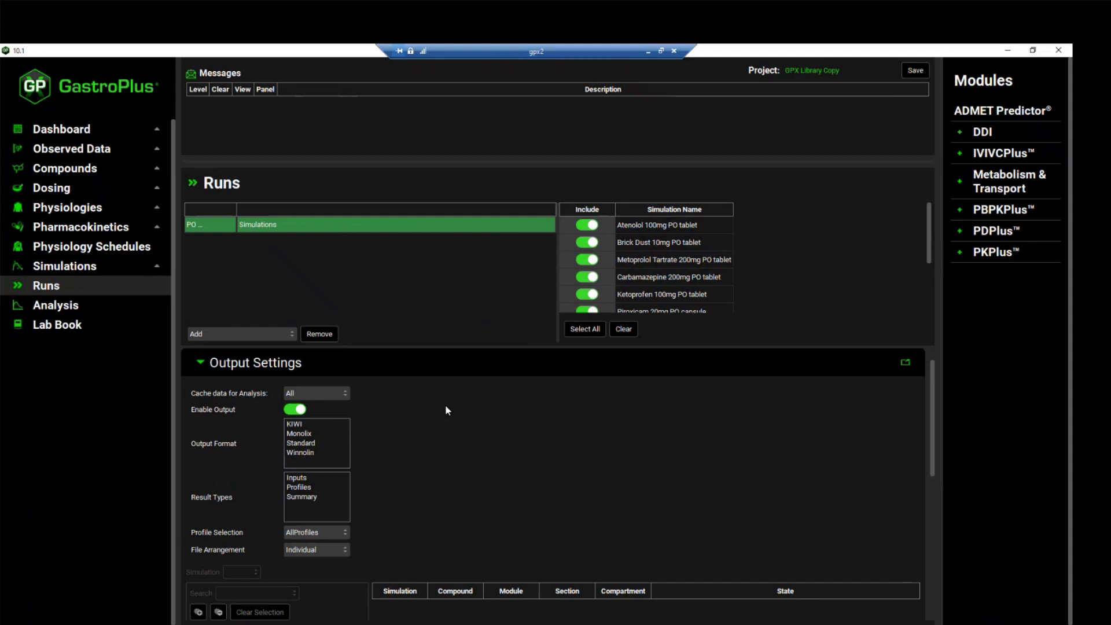
scroll(408, 415, down, 8)
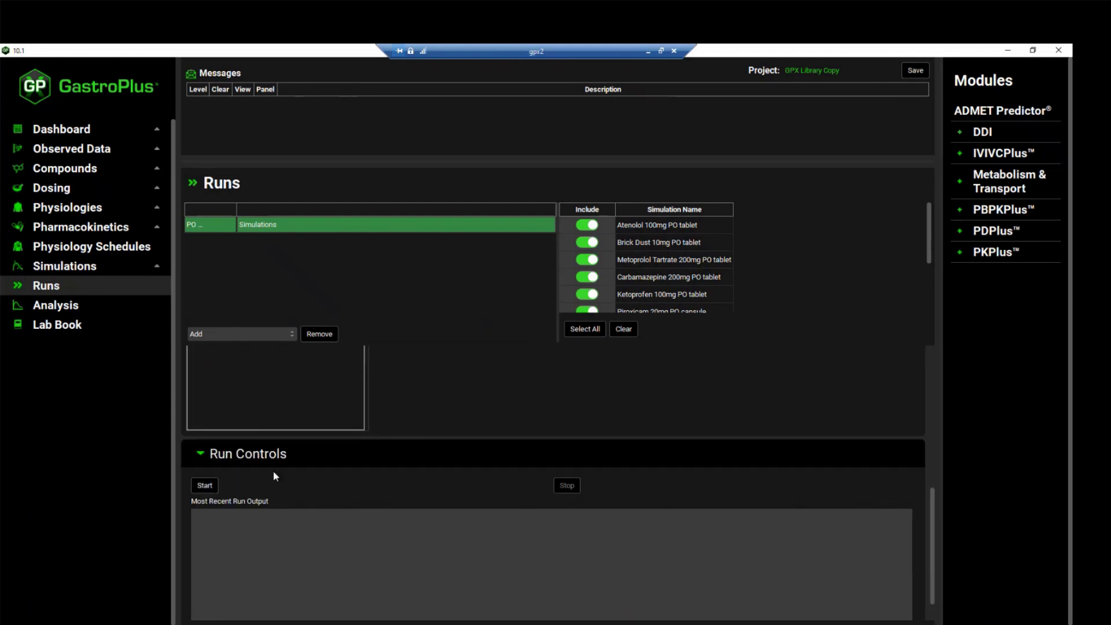
Start the PO Simulations run from Run Controls
click(204, 485)
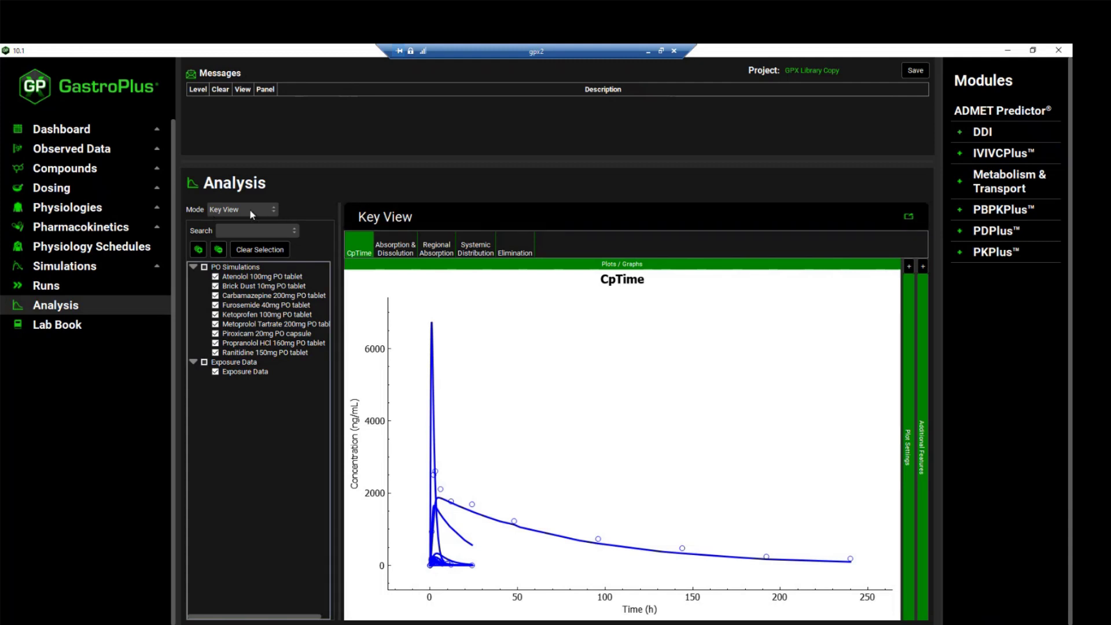
Change the Analysis Mode to Summary View
click(265, 210)
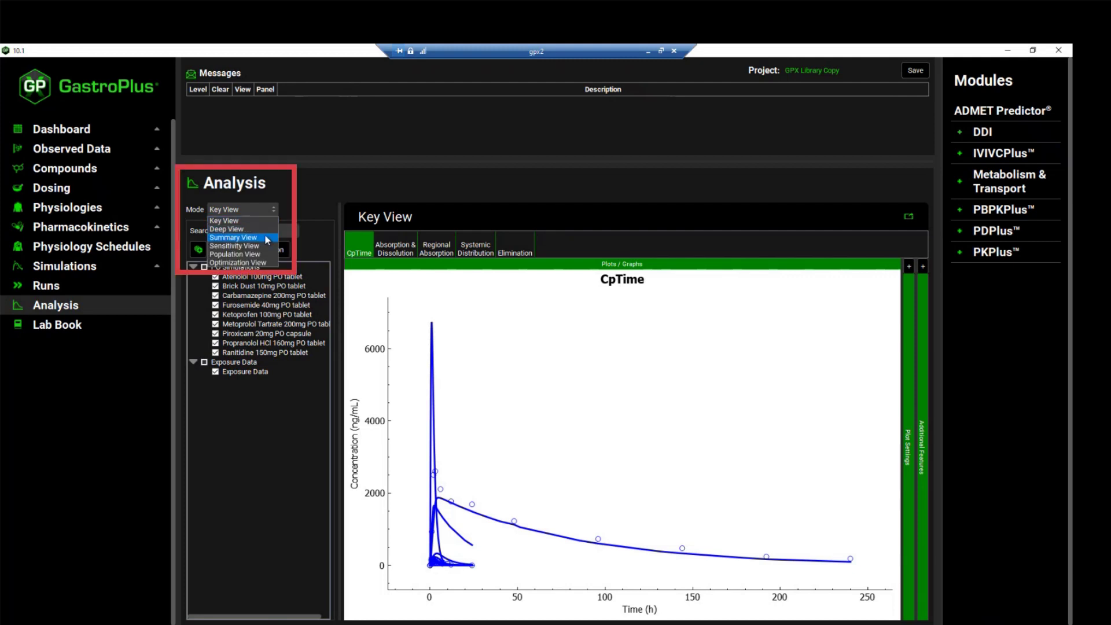
click(267, 238)
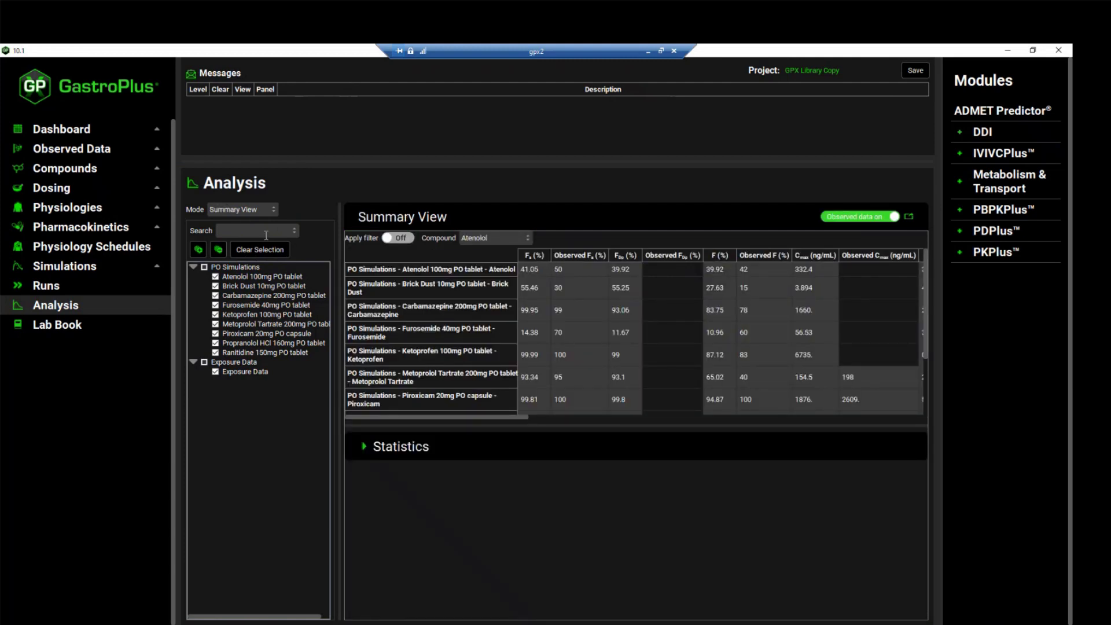
Sort the summary by Fa (%) descending and enlarge the table to show all nine rows
click(542, 257)
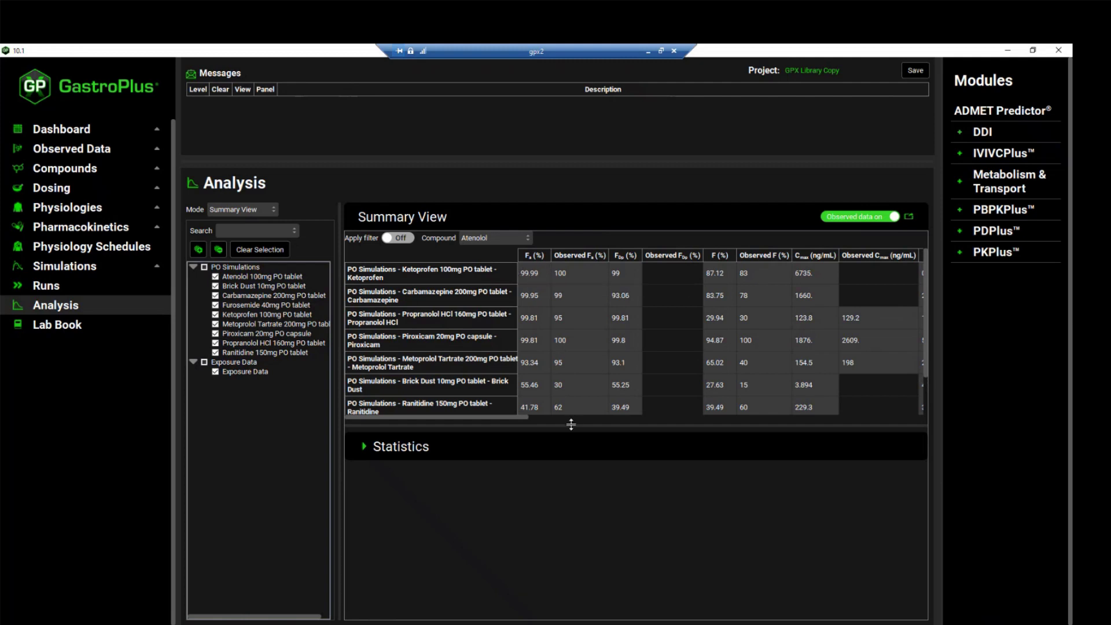
drag(571, 426, 569, 517)
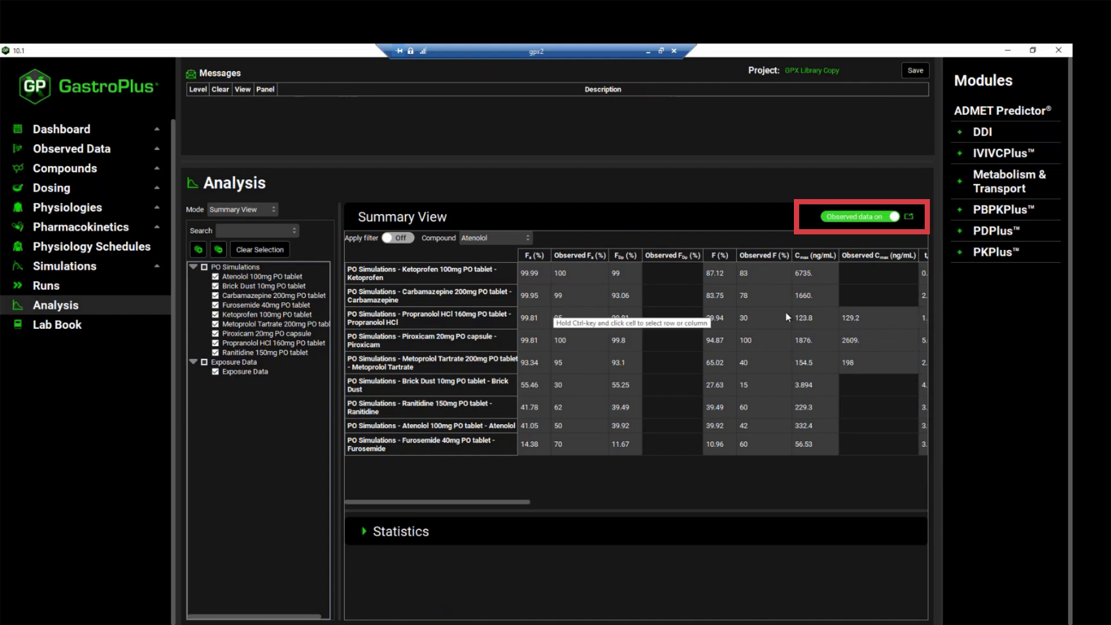
Turn off Observed data, sort by F (%) descending, and select Brick Dust's 3.894 ng/mL Cmax
click(861, 218)
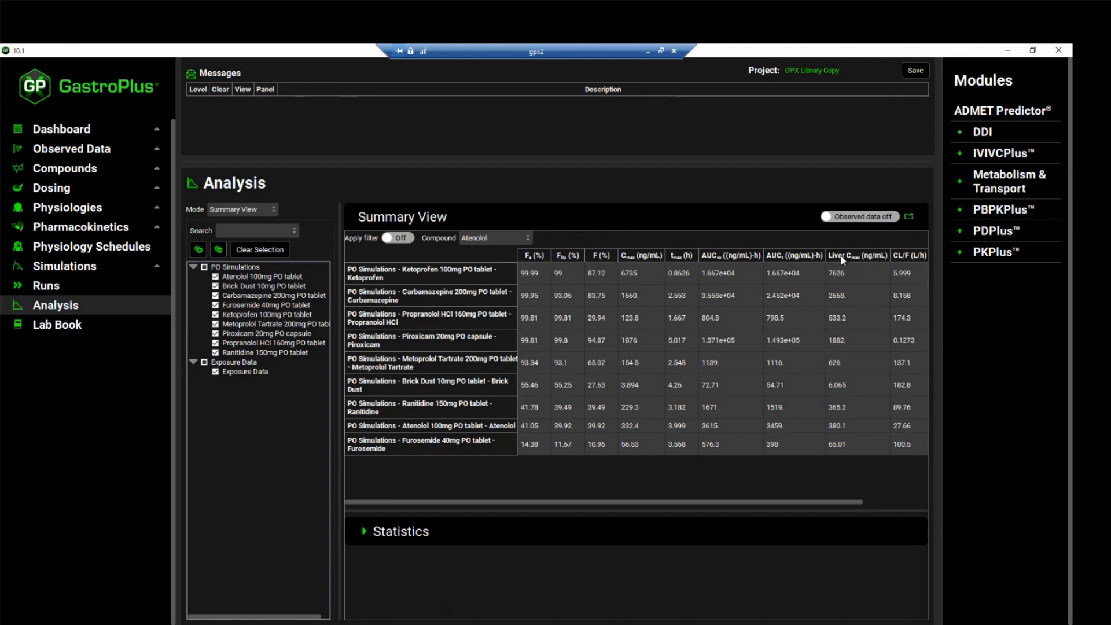
click(612, 256)
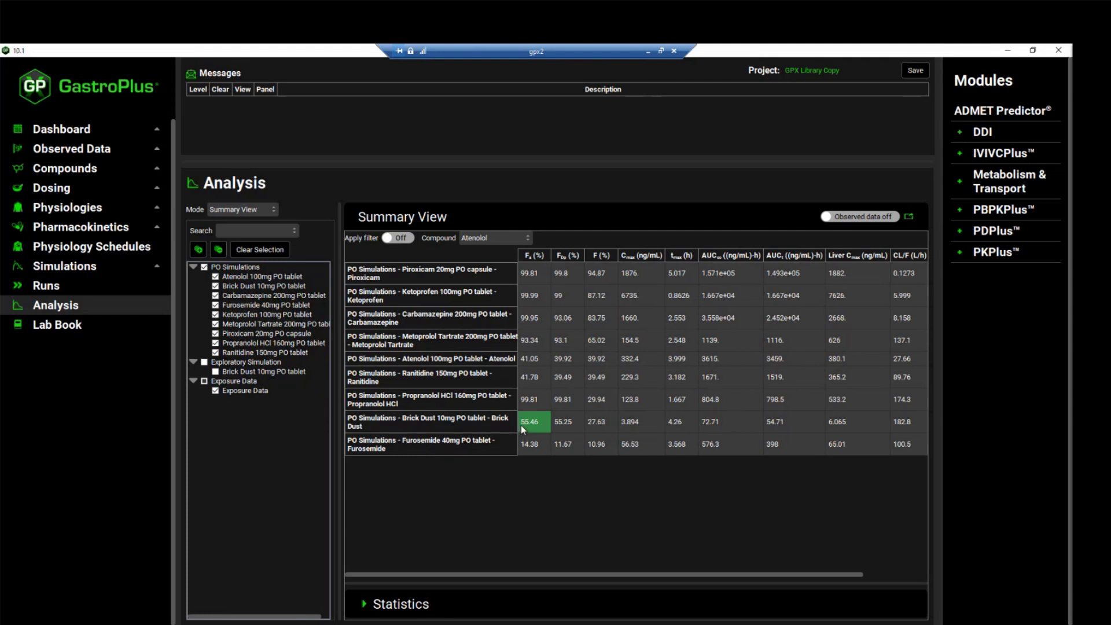
double_click(646, 424)
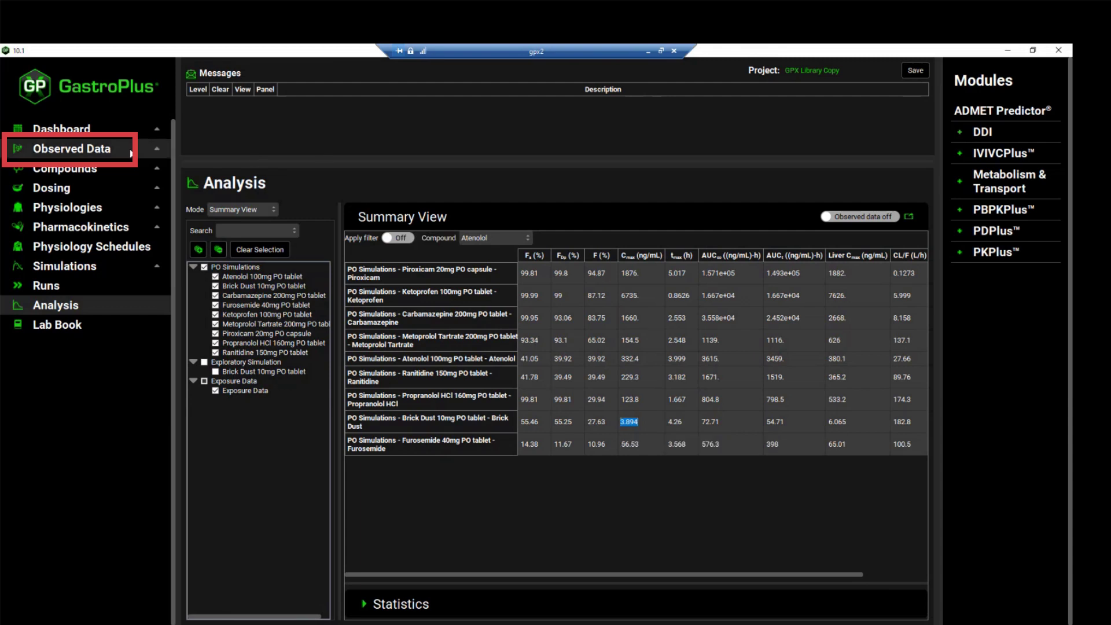
Open Observed Data, collapse the concentration profiles and expand the Parameters table
click(131, 153)
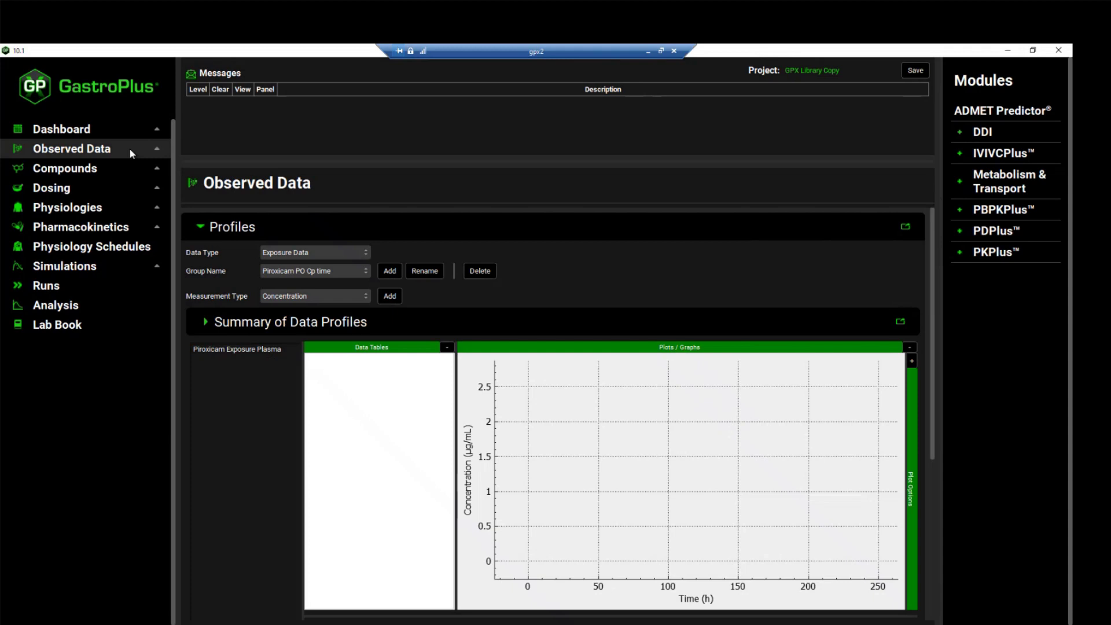
click(201, 227)
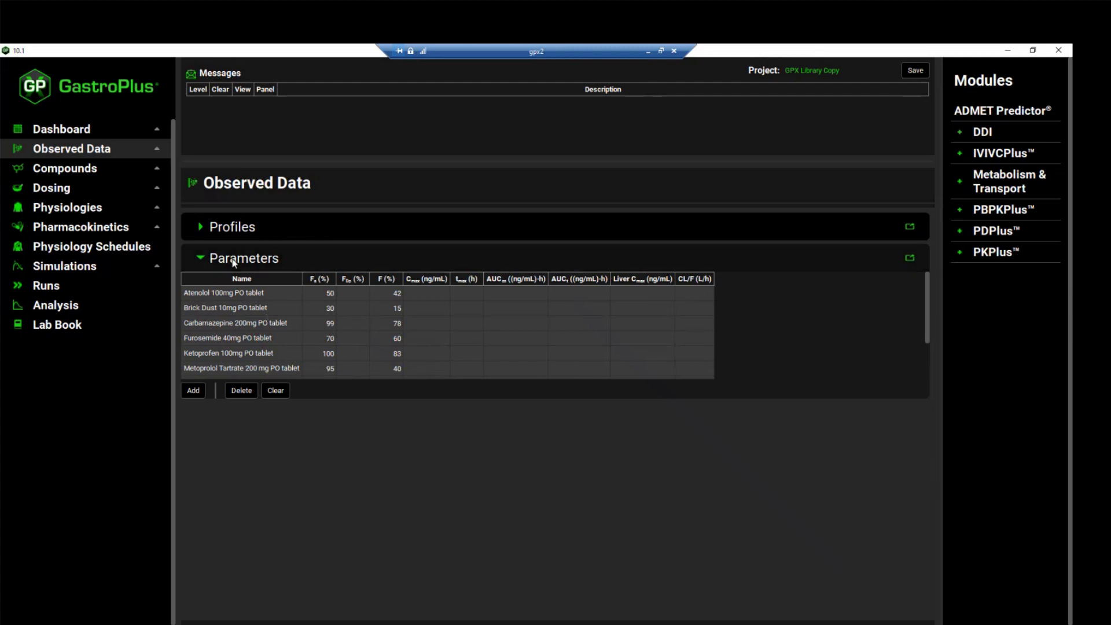
click(201, 259)
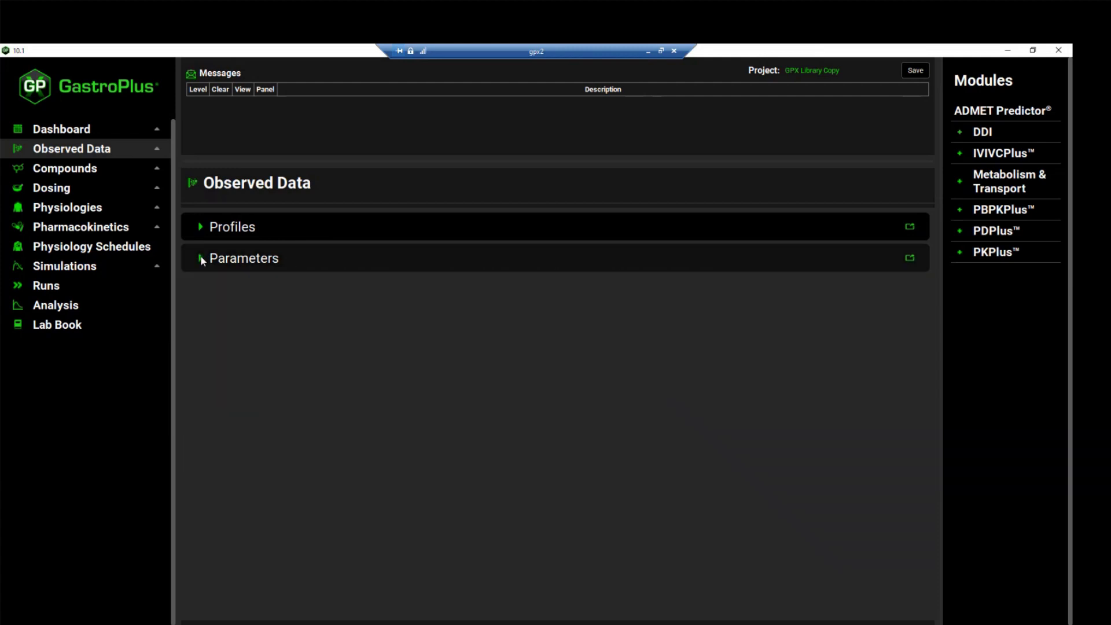
click(201, 259)
click(240, 259)
click(239, 259)
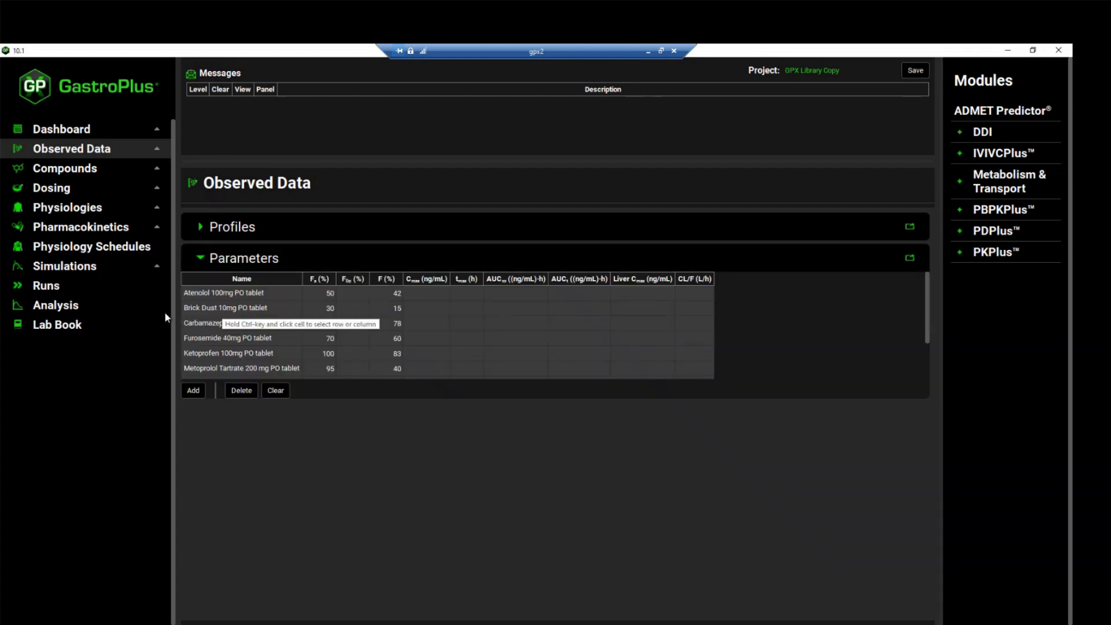
Enter 10 ng/mL as Brick Dust's observed Cmax and save the project
double_click(220, 310)
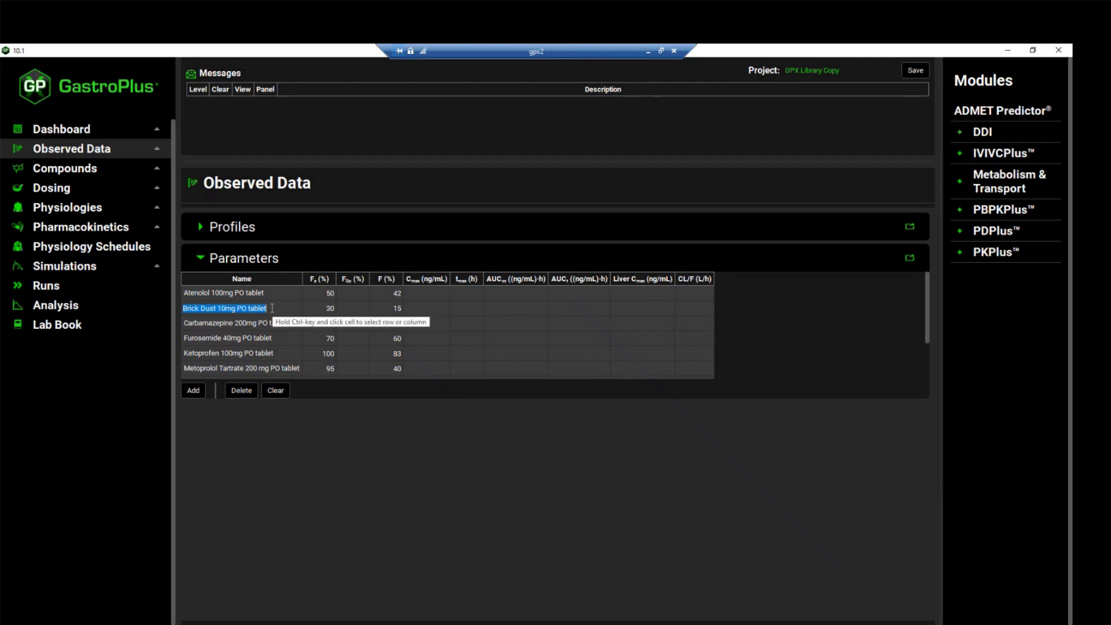
click(416, 313)
text(10)
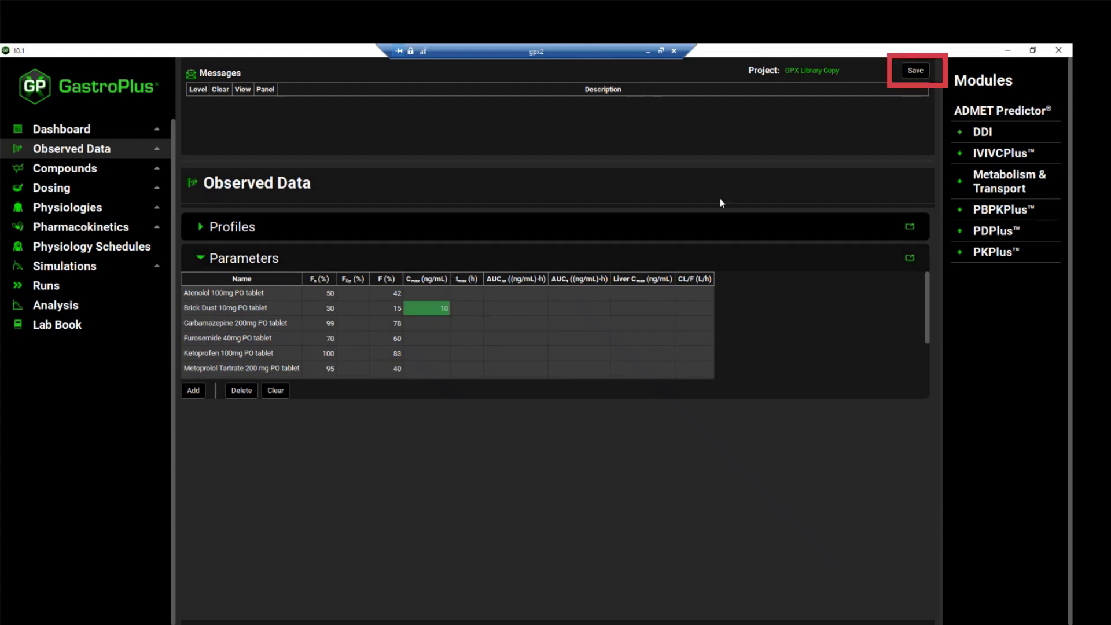
click(911, 72)
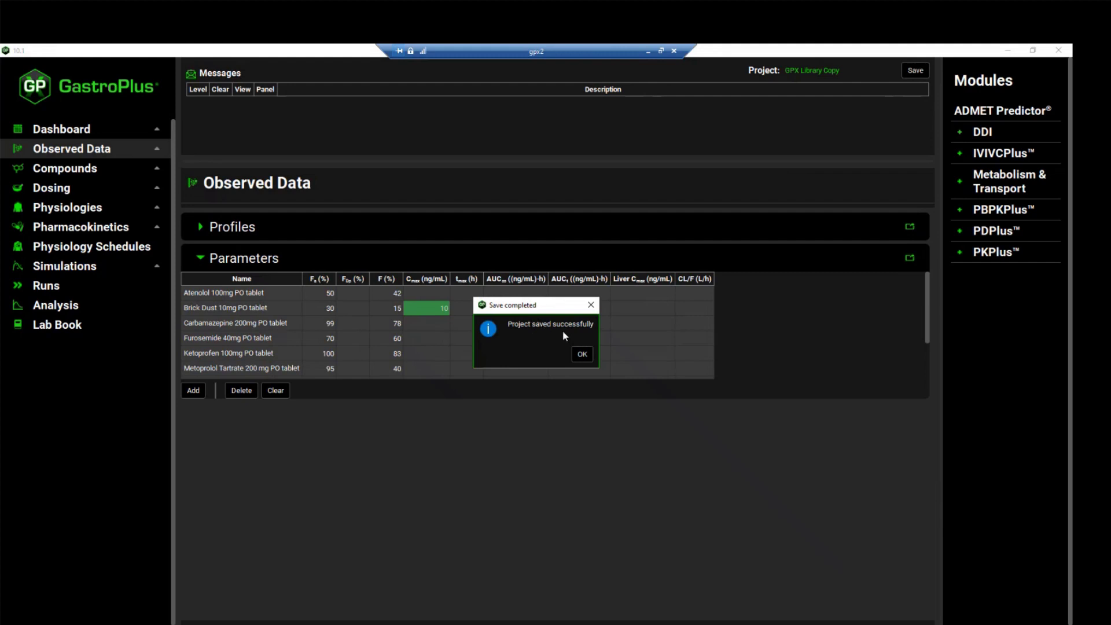
click(586, 354)
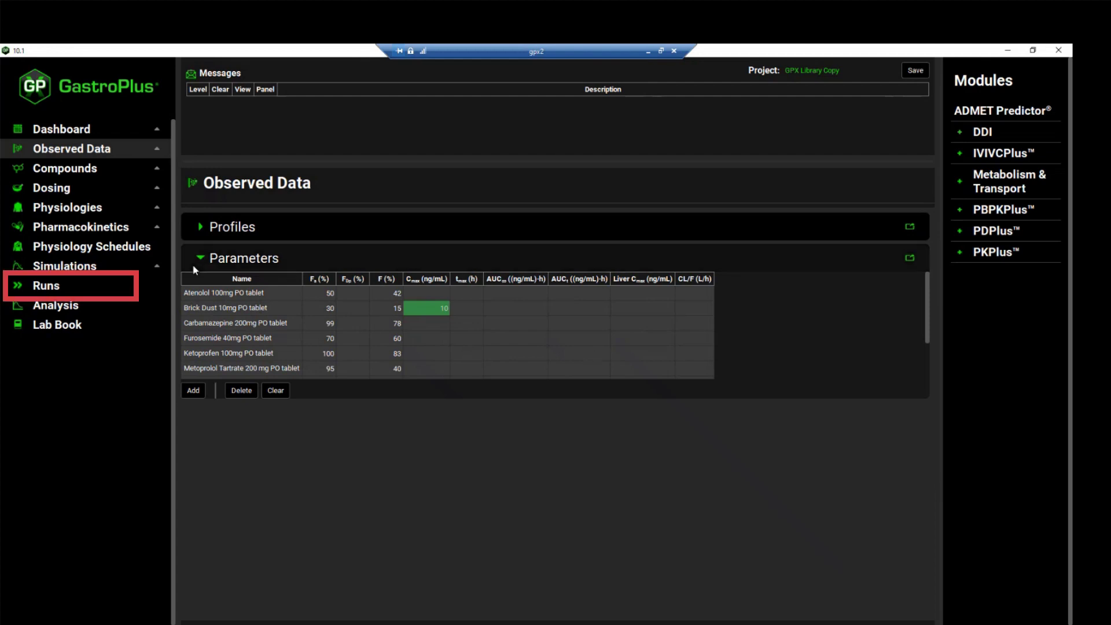
On the Runs page, add an Optimization run 'Optimal Dose' including only Brick Dust 10mg PO tablet
click(130, 286)
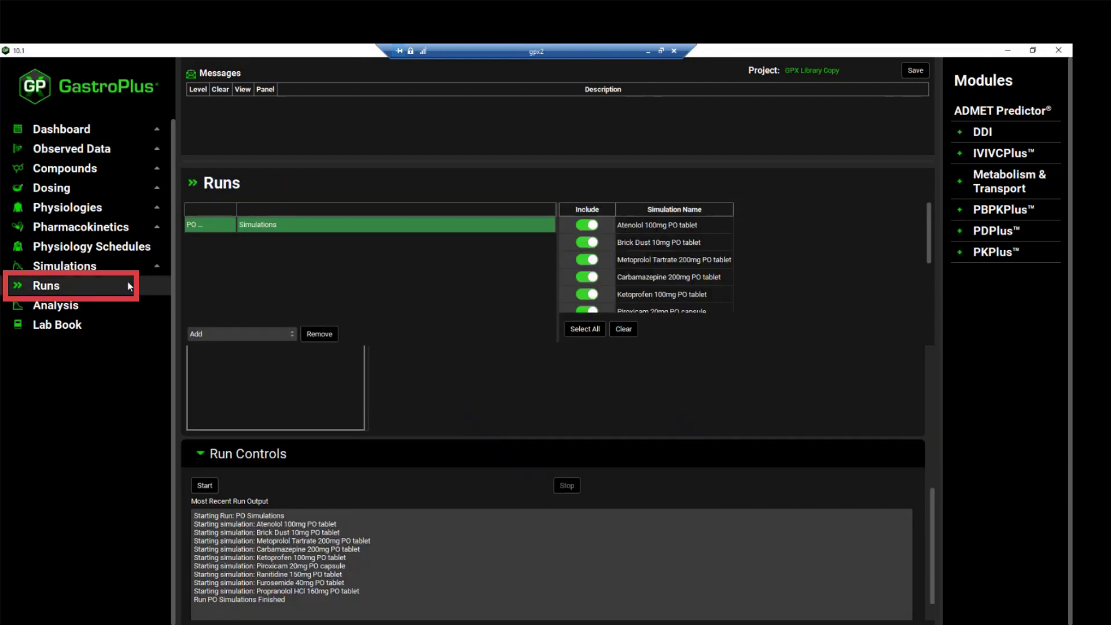
click(265, 335)
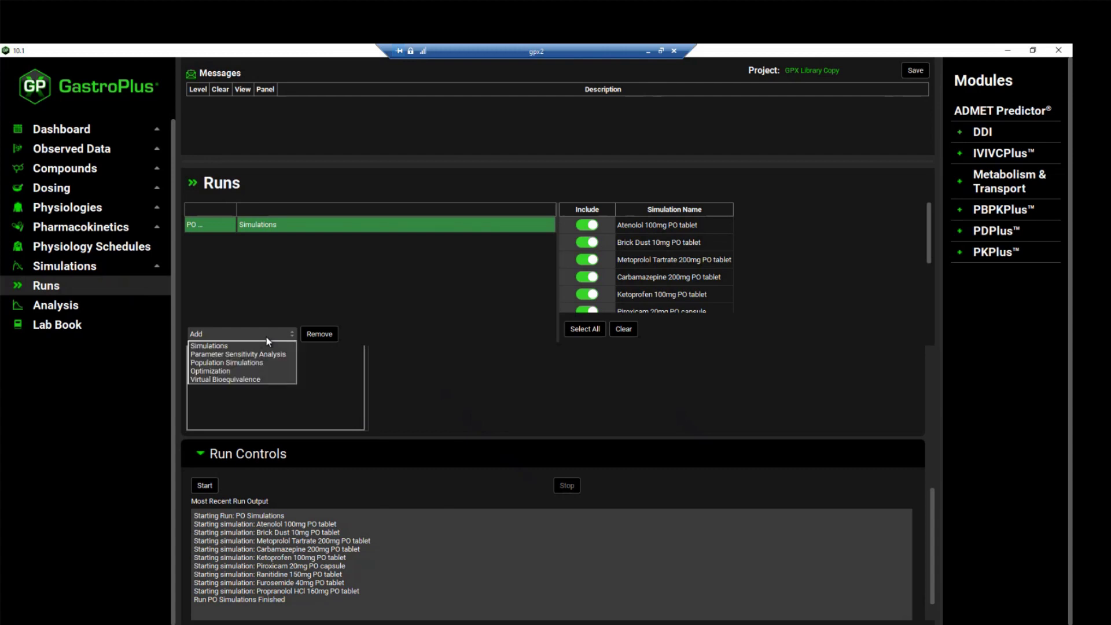
click(261, 371)
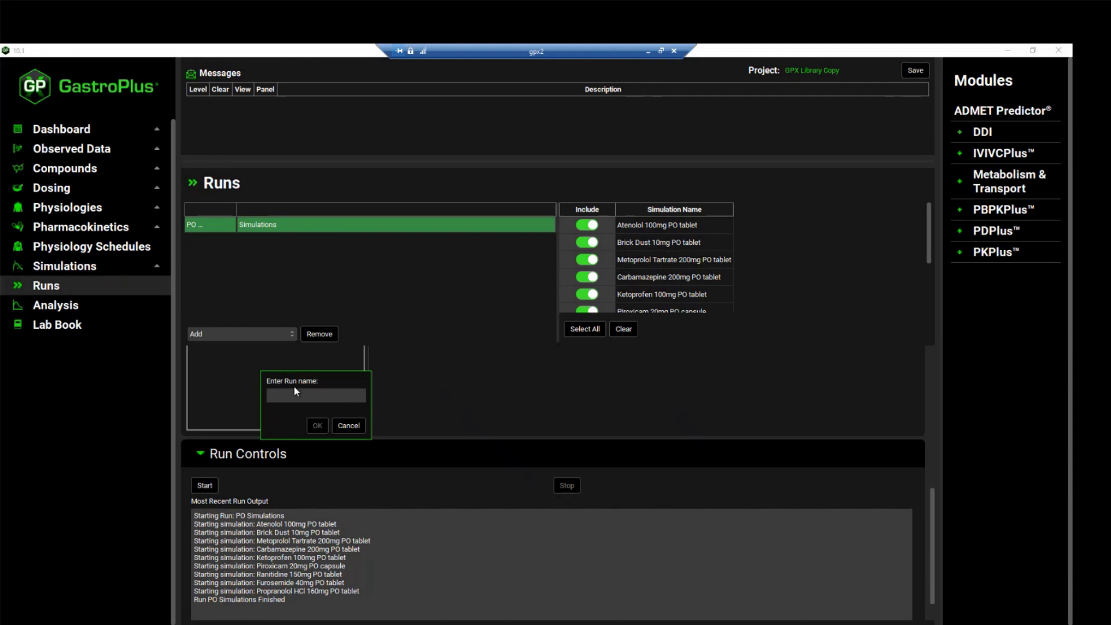
text(Optimal Dose)
click(317, 426)
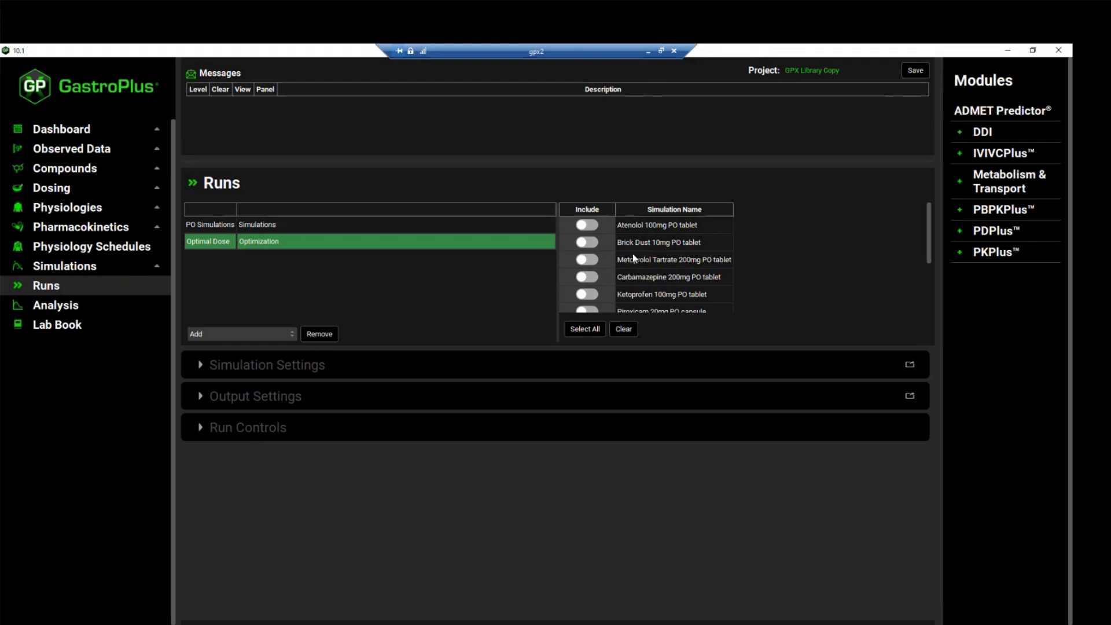
click(588, 243)
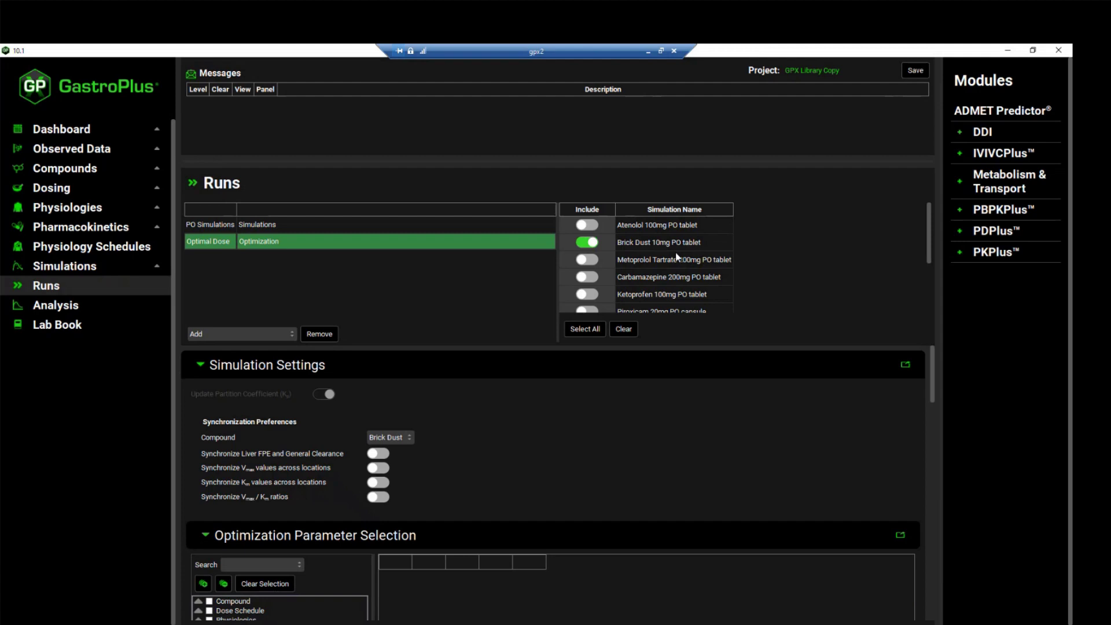
Filter parameters by 'stre' and select Dose Schedule > PO tablet 40um > Strength to optimize
scroll(483, 444, down, 1)
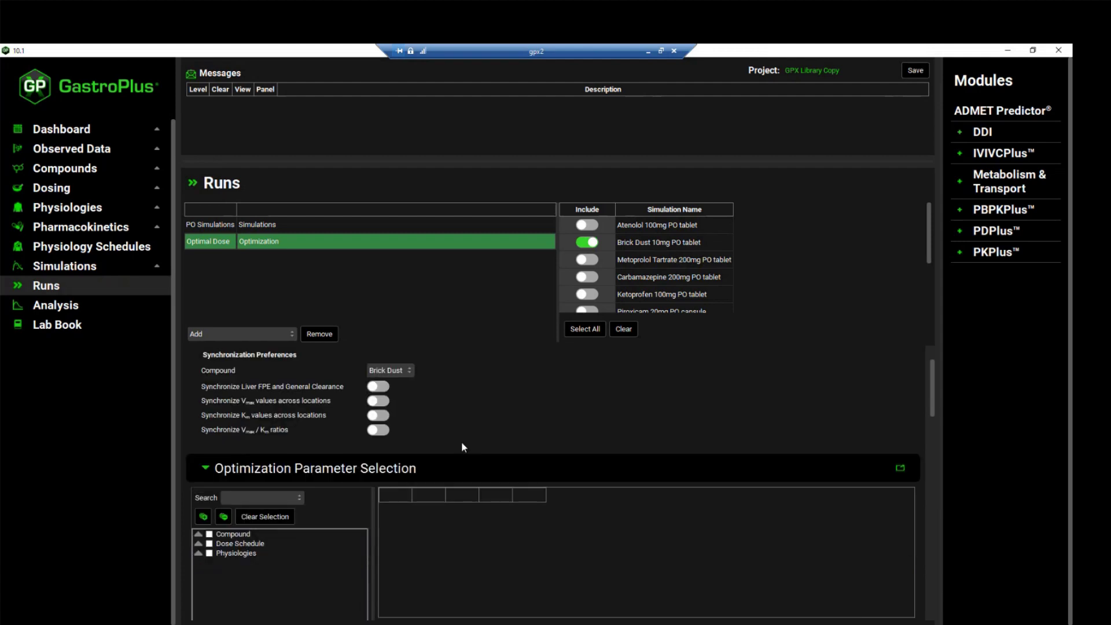
scroll(354, 483, down, 1)
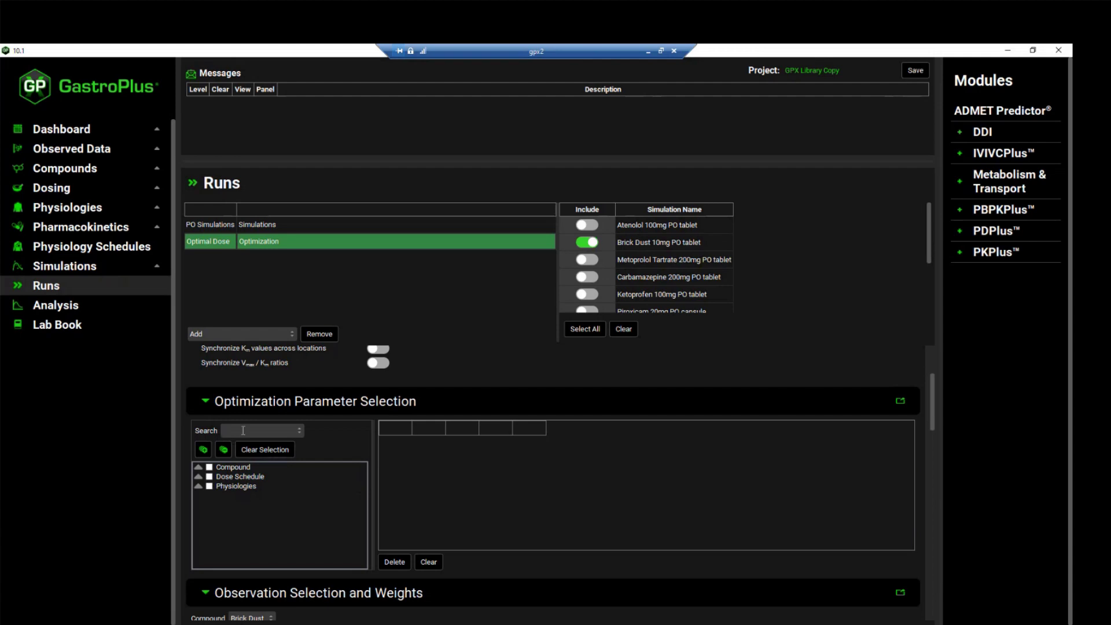
text(stre)
key(Return)
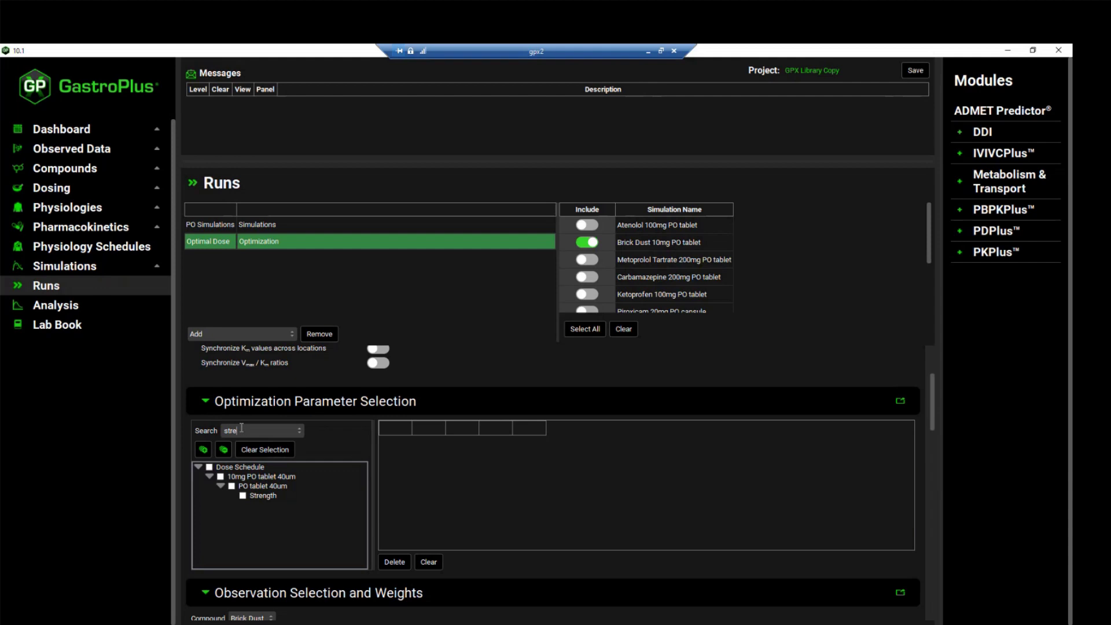
click(242, 497)
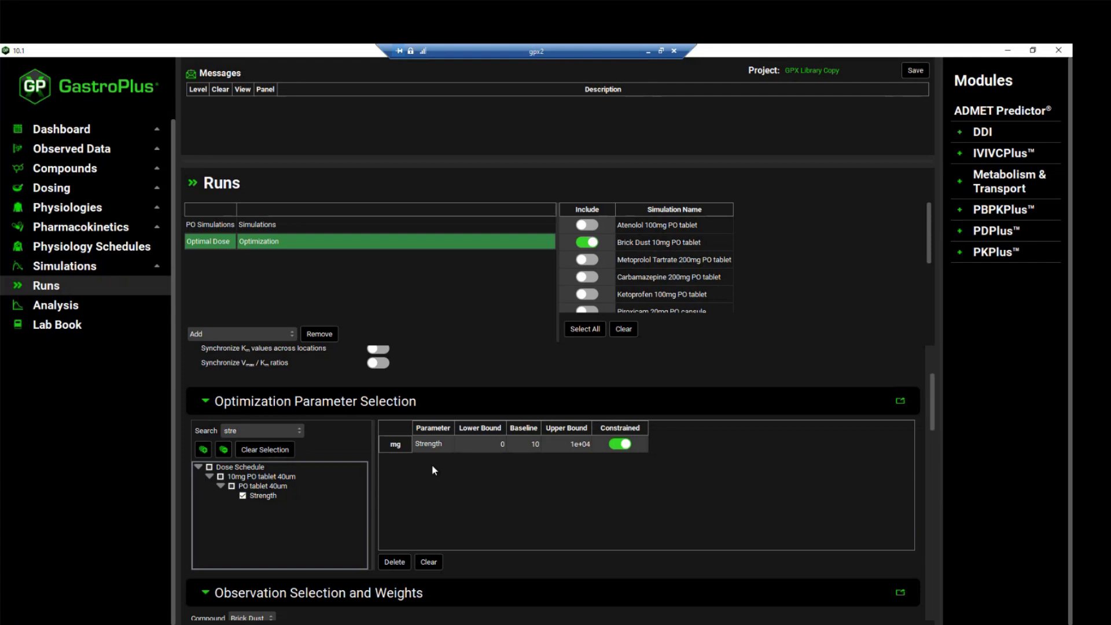
Add Cmax from Pharmacokinetic Parameters as the weight-1 optimization target, then scroll to Run Controls
scroll(565, 522, down, 4)
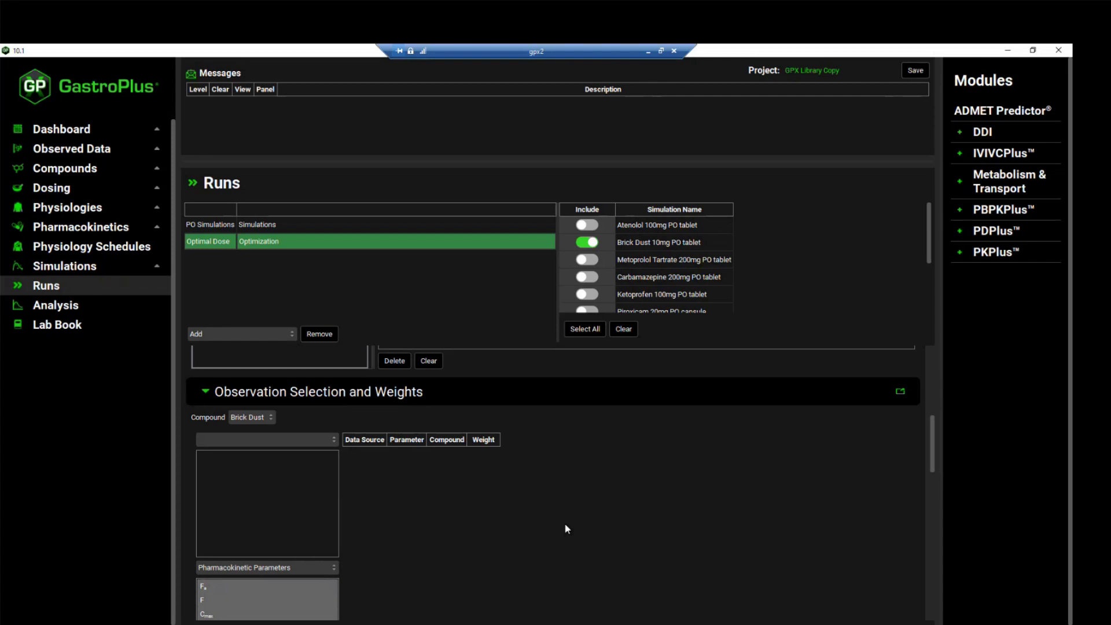
scroll(565, 524, down, 1)
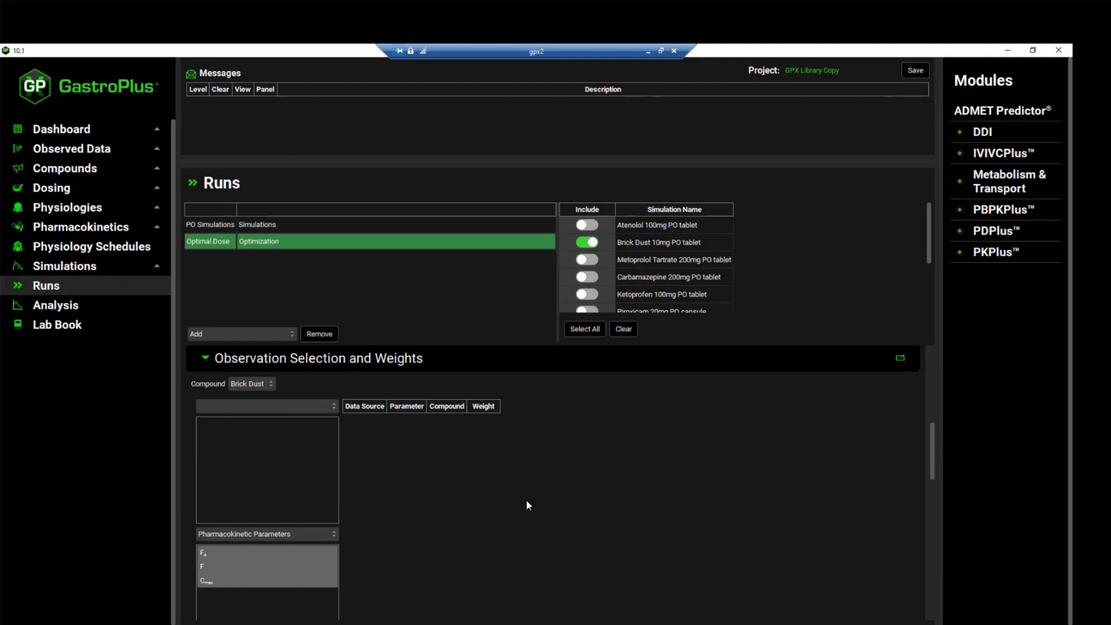
scroll(527, 502, down, 1)
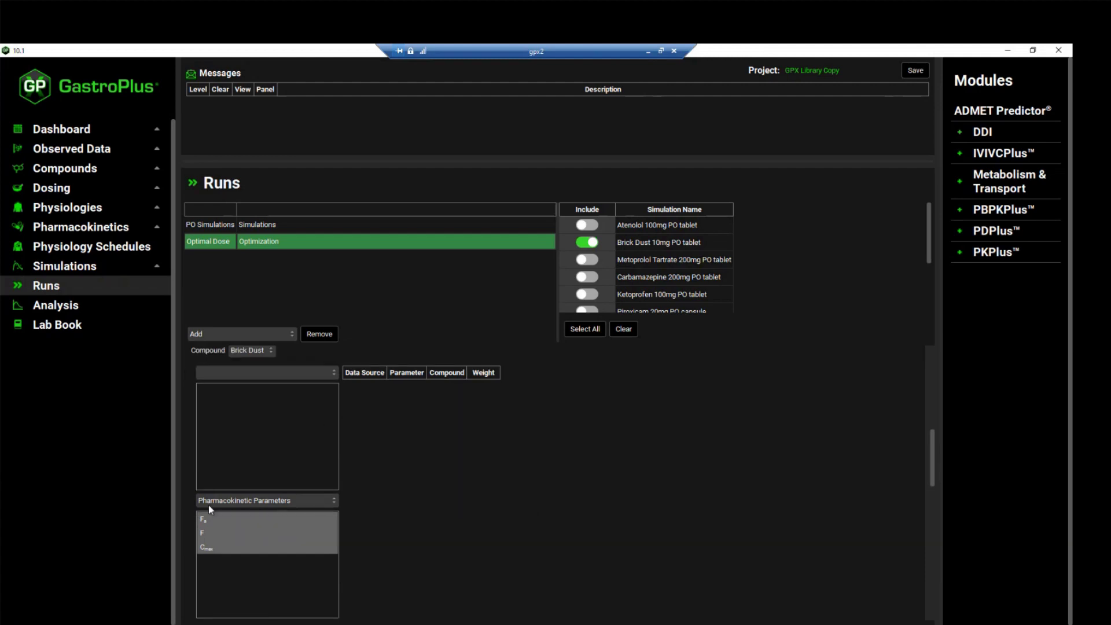
double_click(214, 548)
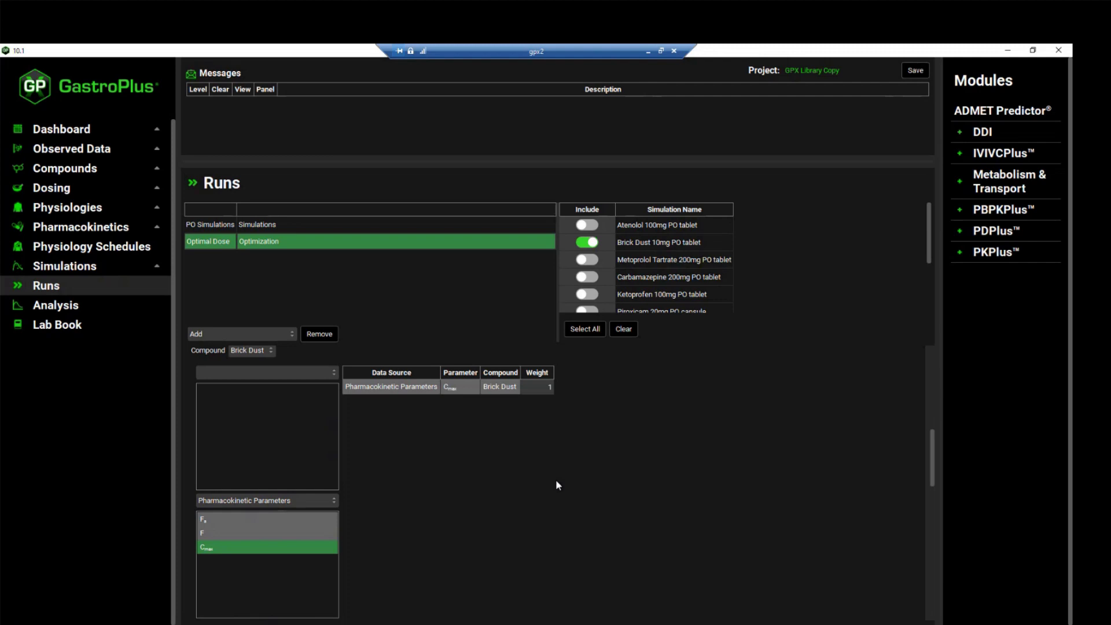
scroll(557, 485, down, 4)
scroll(557, 482, down, 5)
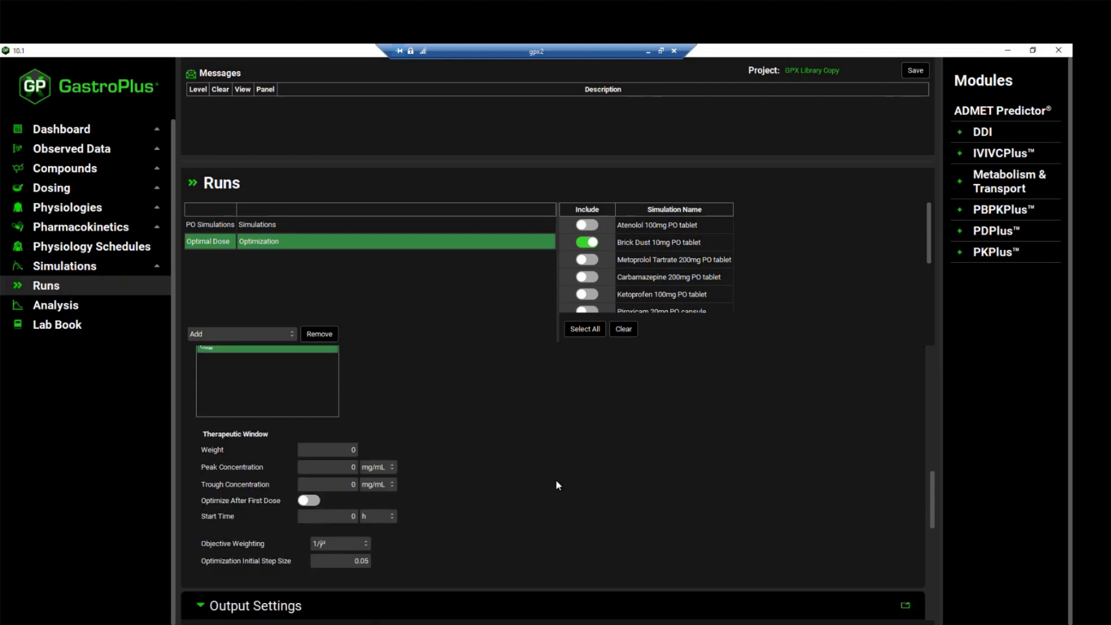
scroll(558, 485, down, 5)
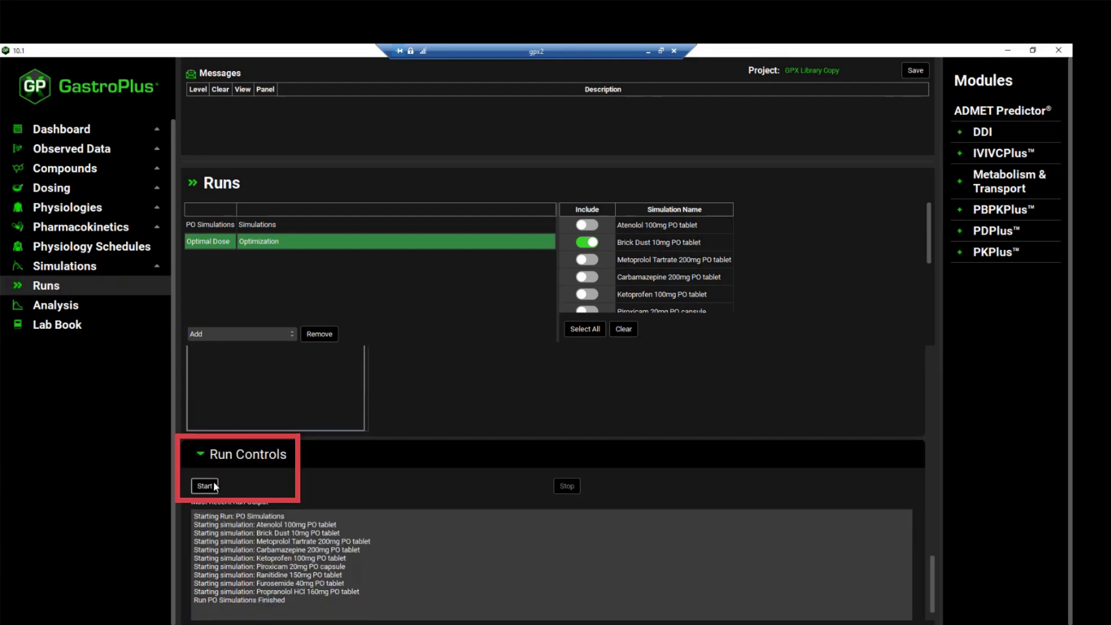
Start the Optimal Dose optimization, which finds a 31.3 mg dose giving Cmax 9.999 ng/mL
click(217, 483)
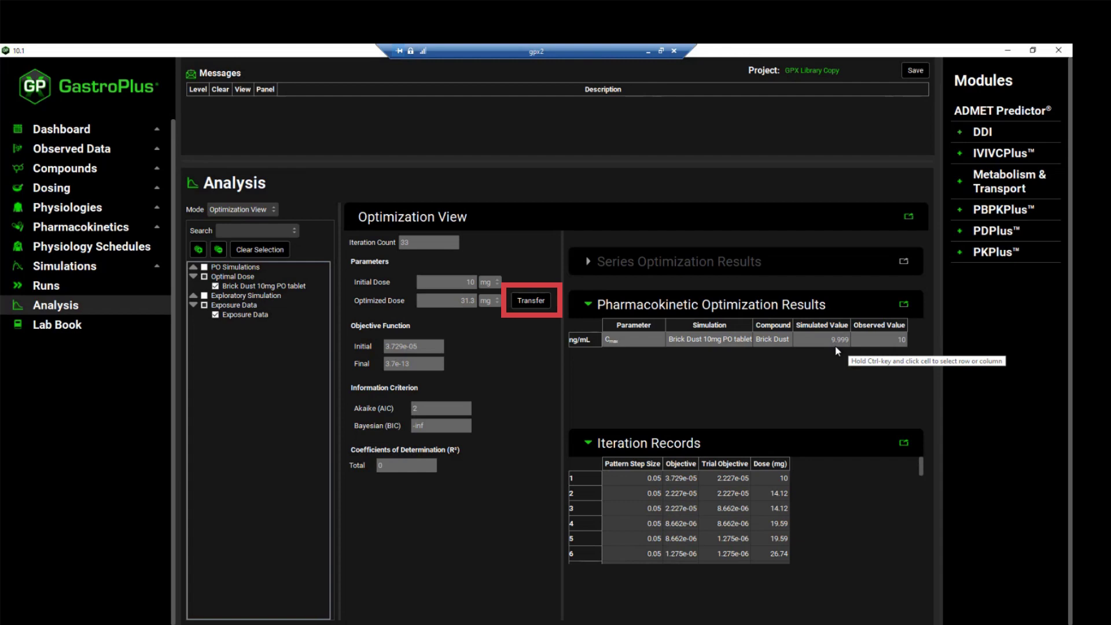
Transfer the optimized 31.2967 mg dose into the Brick Dust schedule and dismiss the message
click(531, 301)
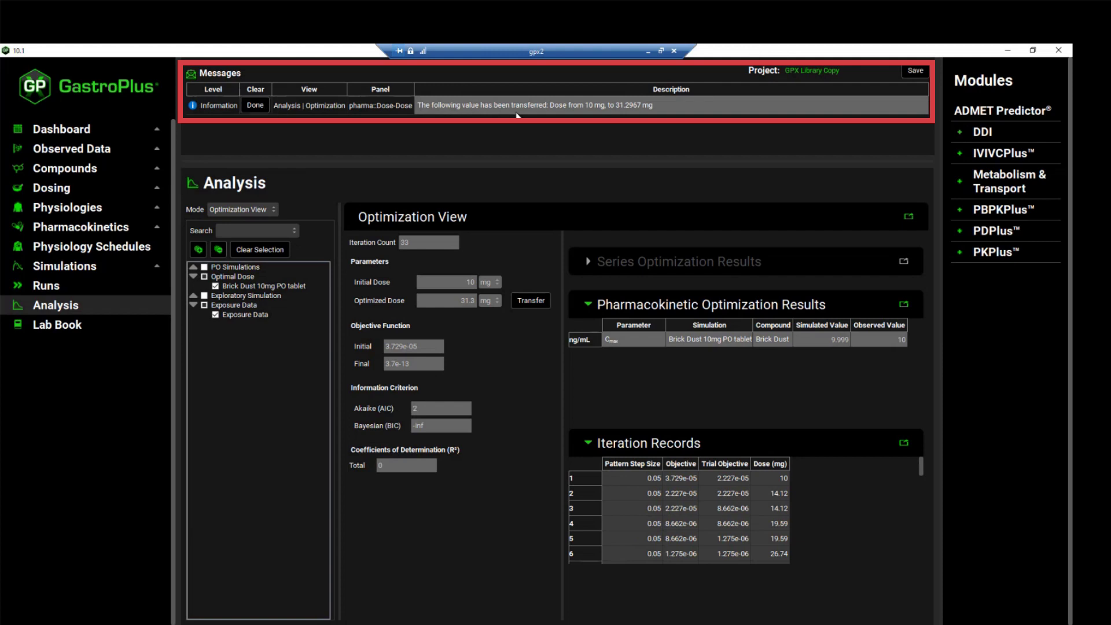
click(256, 106)
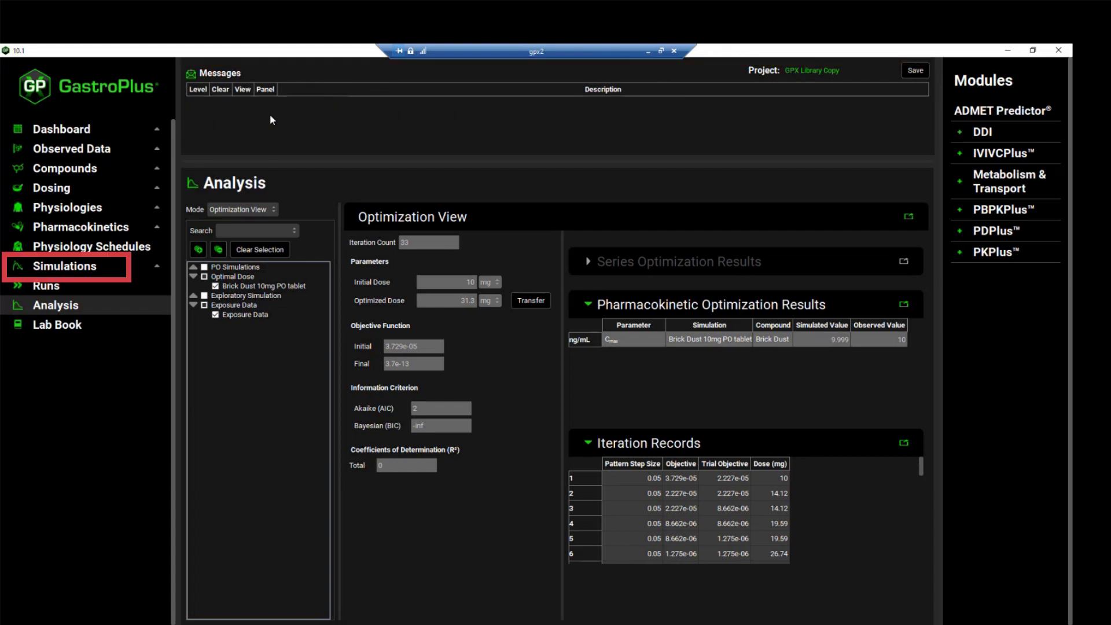
Re-run the Brick Dust 10mg PO tablet simulation from Simulations using the new 31.3 mg dose
click(91, 269)
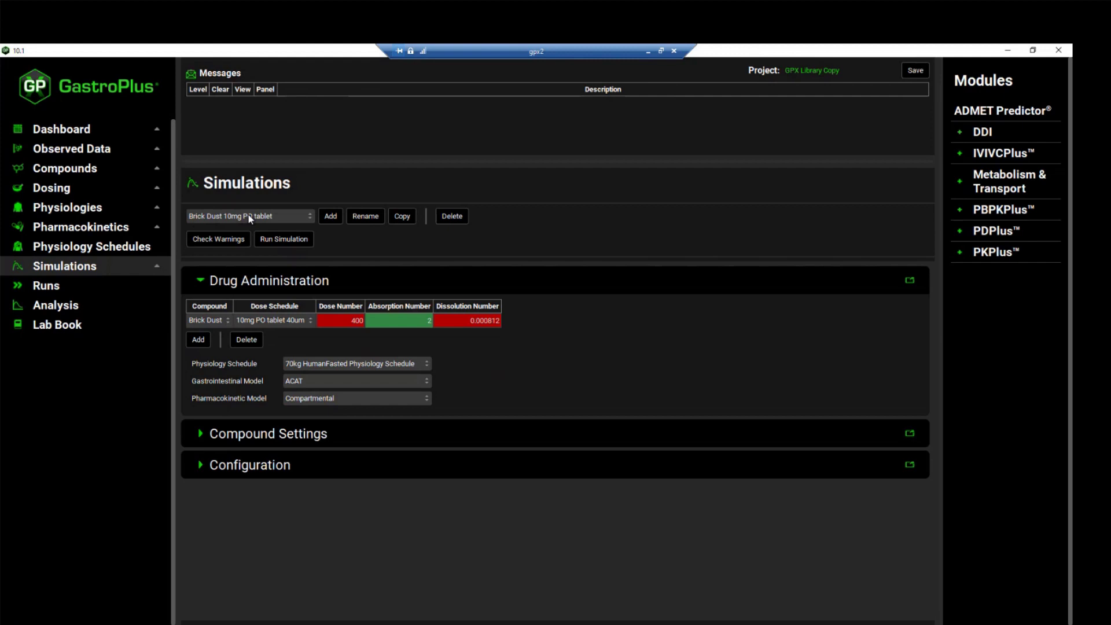
click(277, 242)
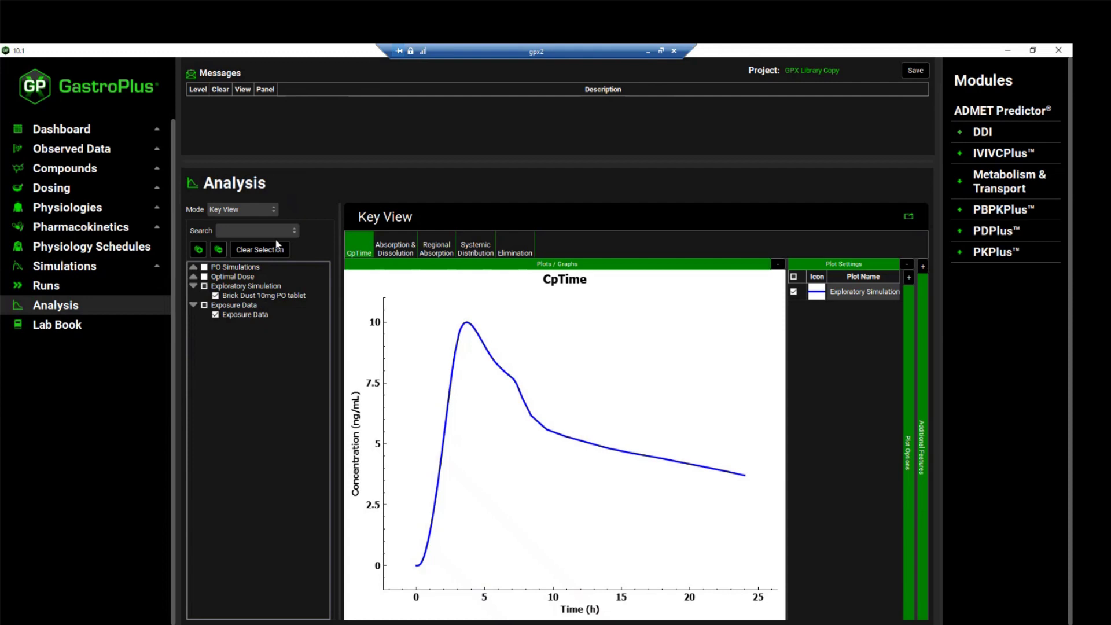
Check Cmax 9.999 ng/mL in Summary View, then switch back to Optimization View
click(274, 209)
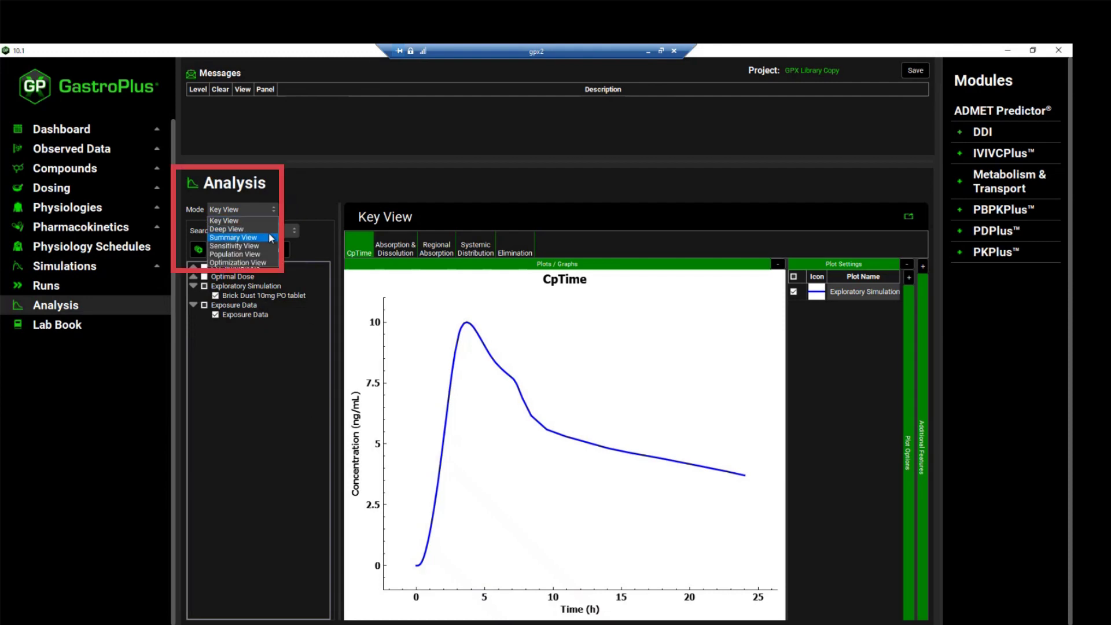
click(269, 236)
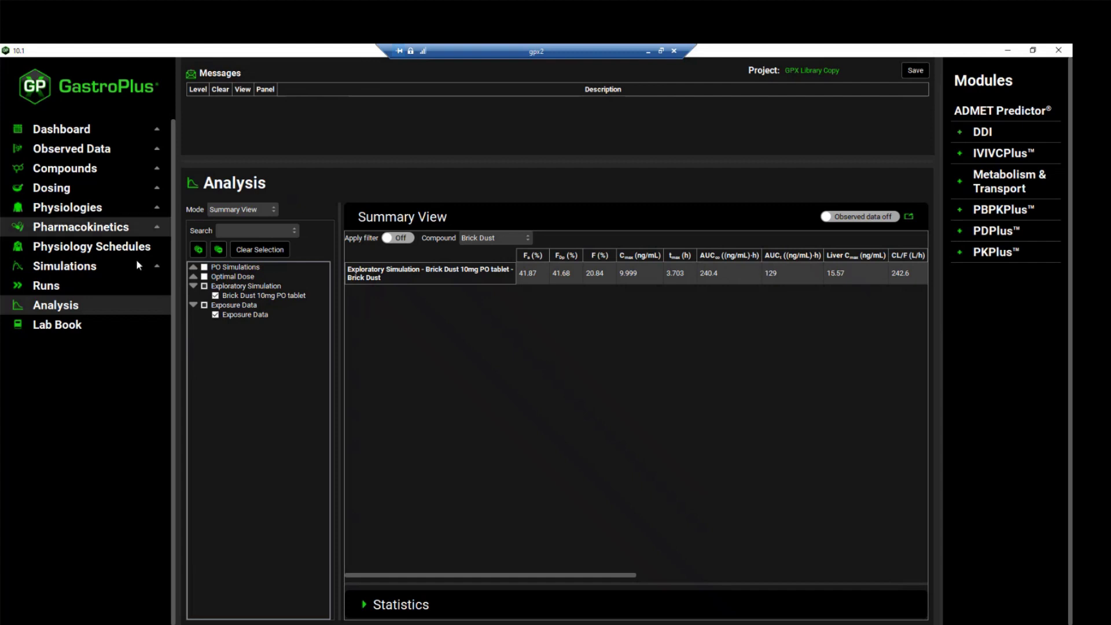
click(238, 210)
click(238, 210)
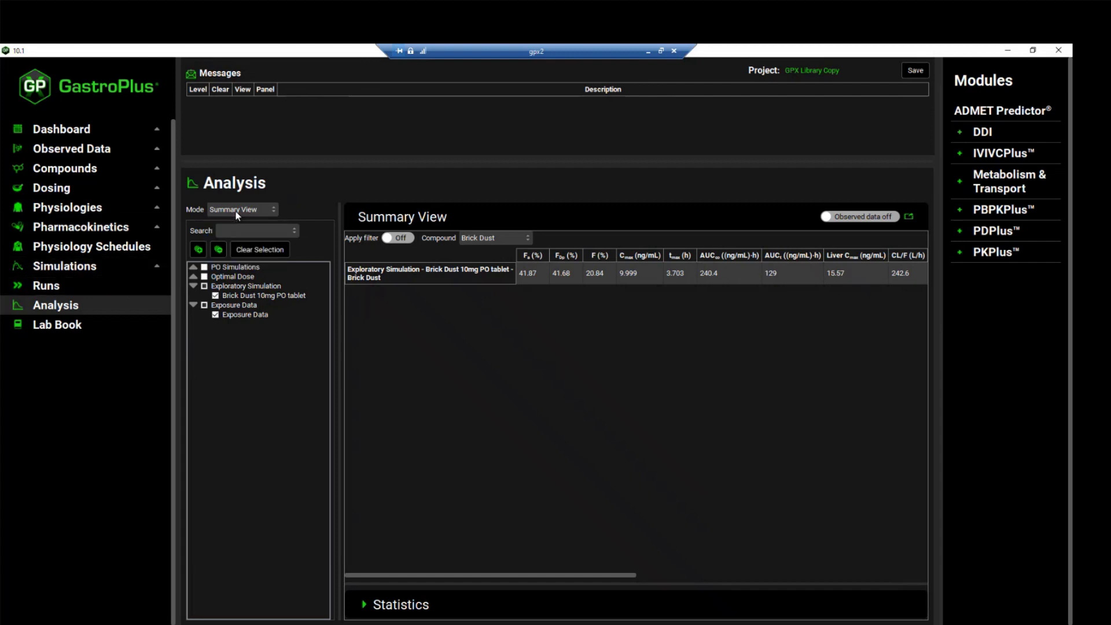
click(239, 210)
click(253, 263)
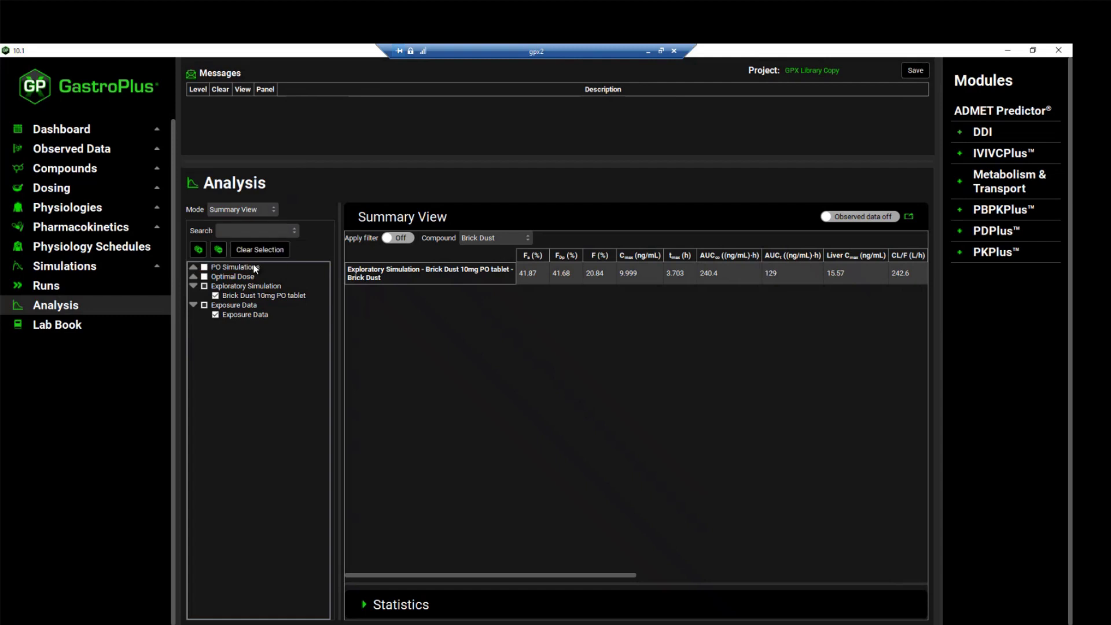